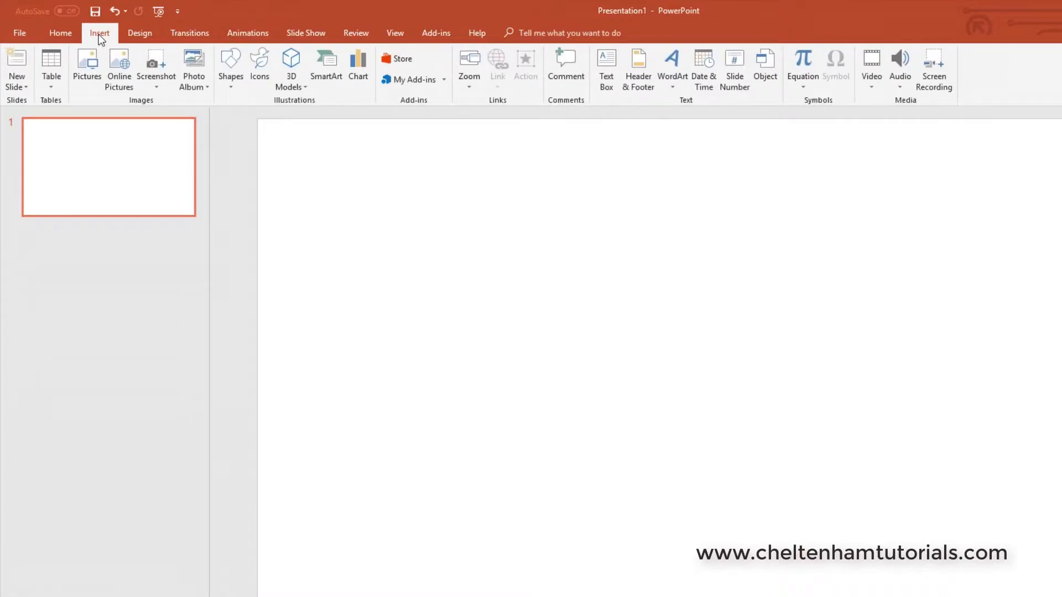
# Step: Draw a blue square on the slide and enlarge it toward the lower right
pyautogui.click(228, 68)
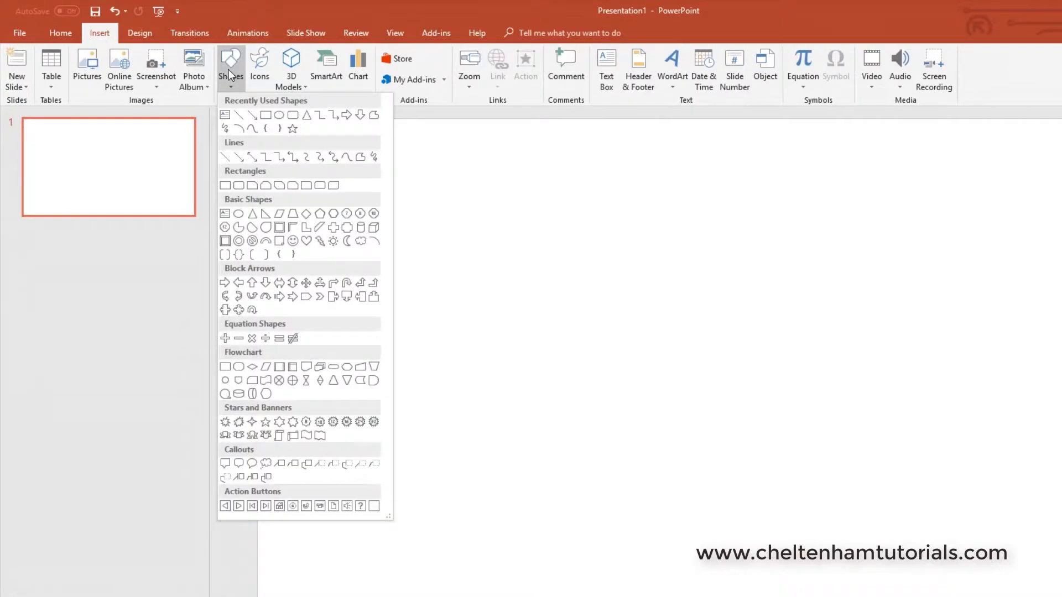
pyautogui.click(266, 116)
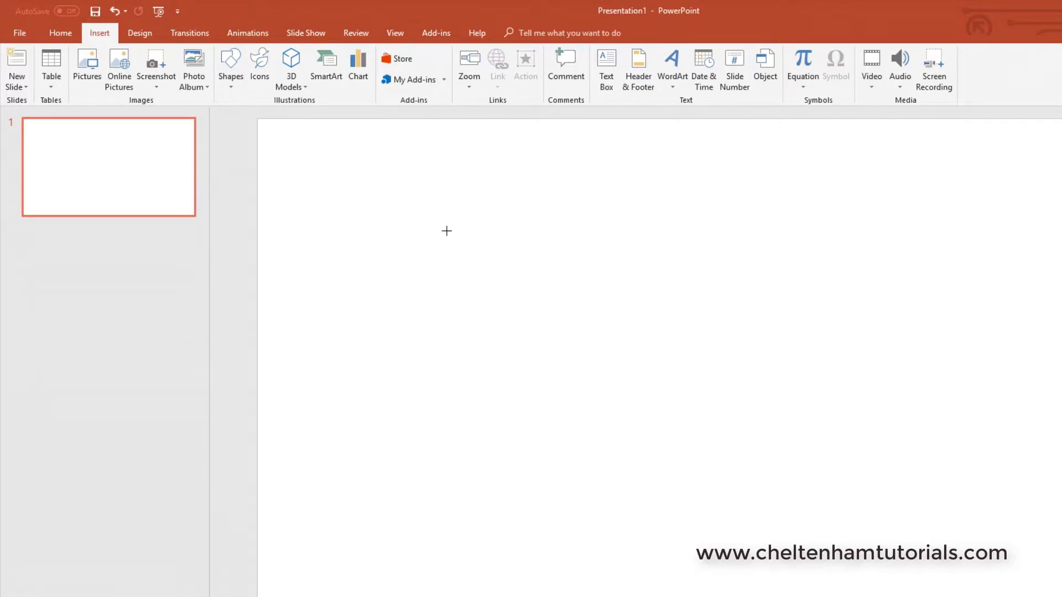
pyautogui.moveTo(447, 230); pyautogui.dragTo(549, 333)
pyautogui.moveTo(631, 293); pyautogui.dragTo(543, 320)
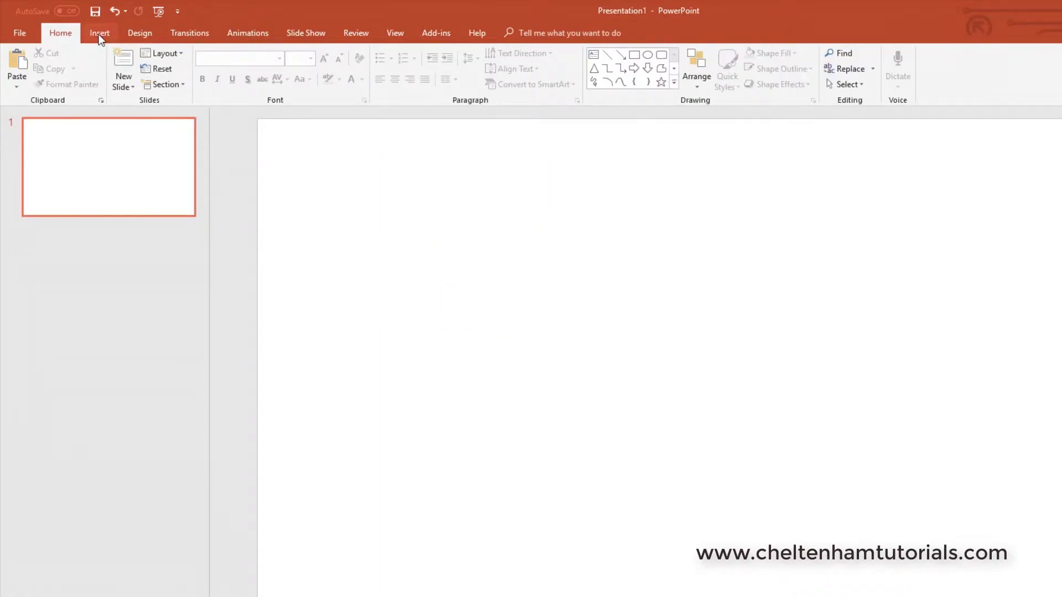
# Step: Draw a tall, narrow oval, then delete it
pyautogui.click(99, 34)
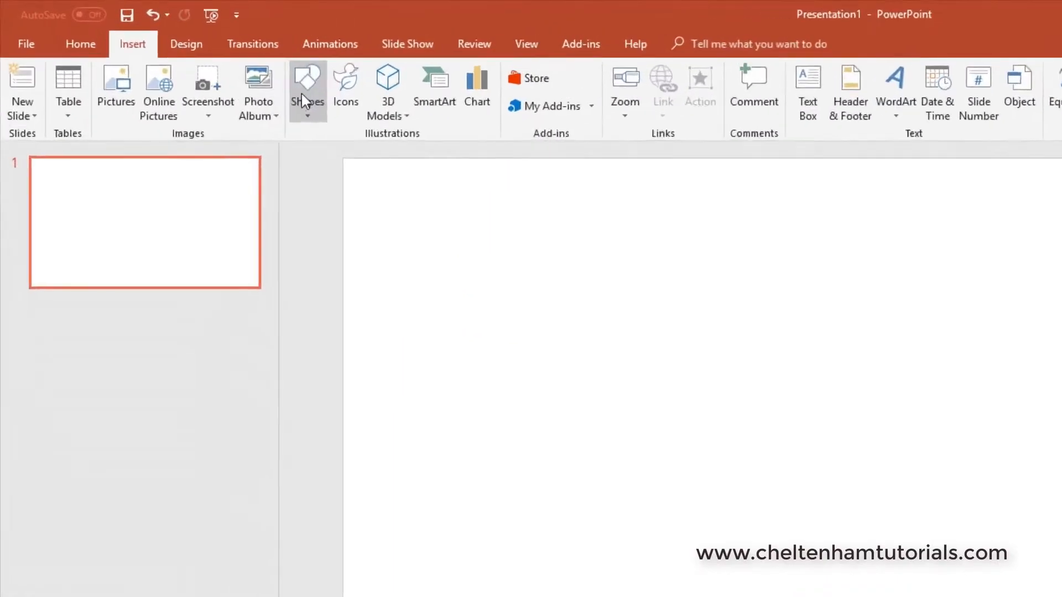
pyautogui.click(305, 94)
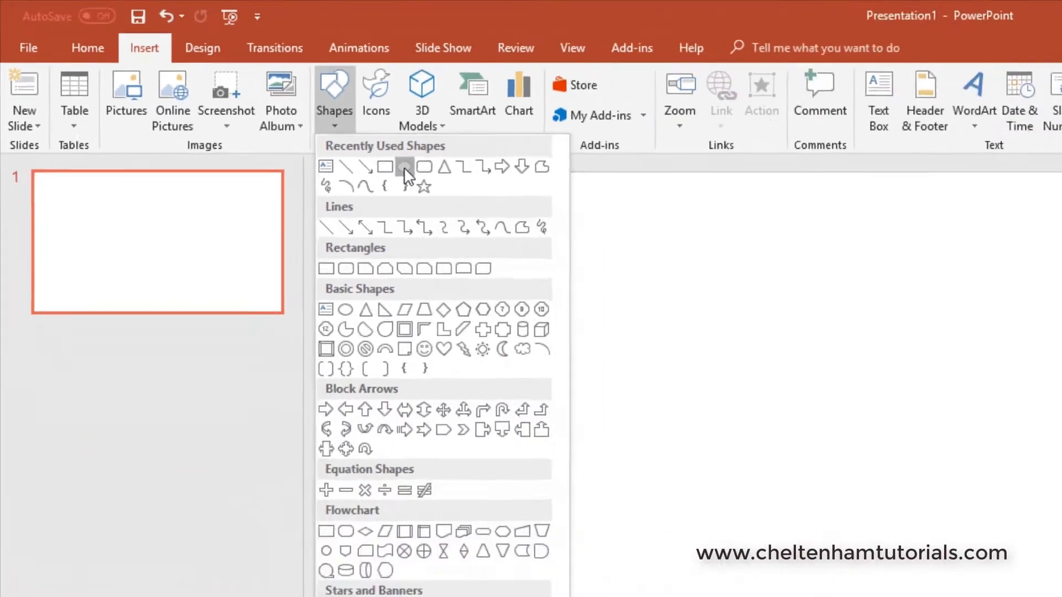
pyautogui.click(404, 167)
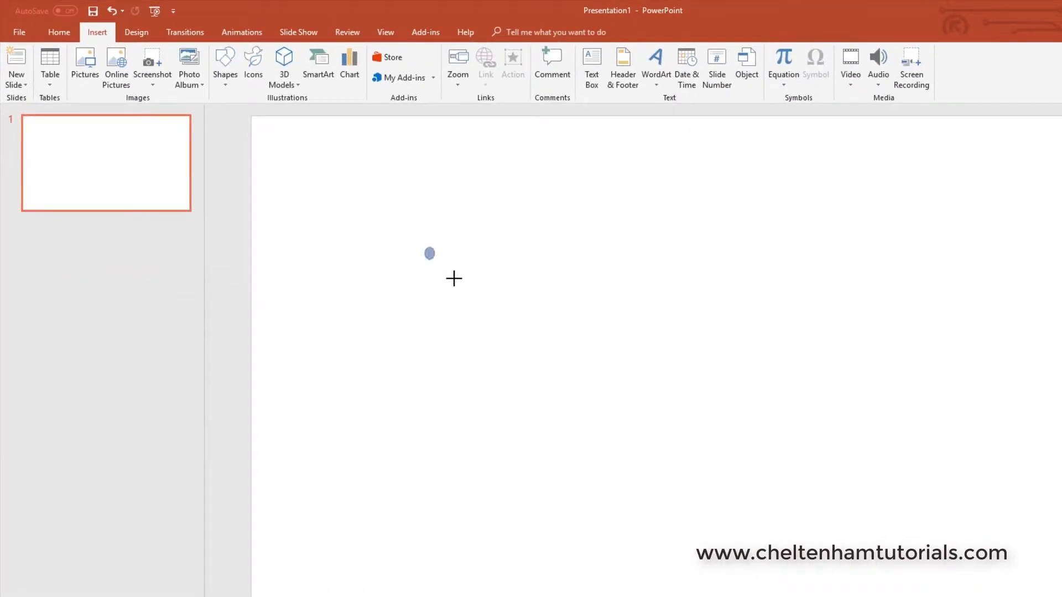
pyautogui.moveTo(453, 278)
pyautogui.mouseDown()
pyautogui.moveTo(640, 327)
pyautogui.moveTo(691, 405)
pyautogui.moveTo(532, 504)
pyautogui.moveTo(652, 382)
pyautogui.moveTo(732, 322)
pyautogui.moveTo(770, 438)
pyautogui.moveTo(665, 463)
pyautogui.moveTo(708, 476)
pyautogui.moveTo(673, 422)
pyautogui.moveTo(671, 481)
pyautogui.moveTo(665, 456)
pyautogui.mouseUp()
pyautogui.press('Delete')
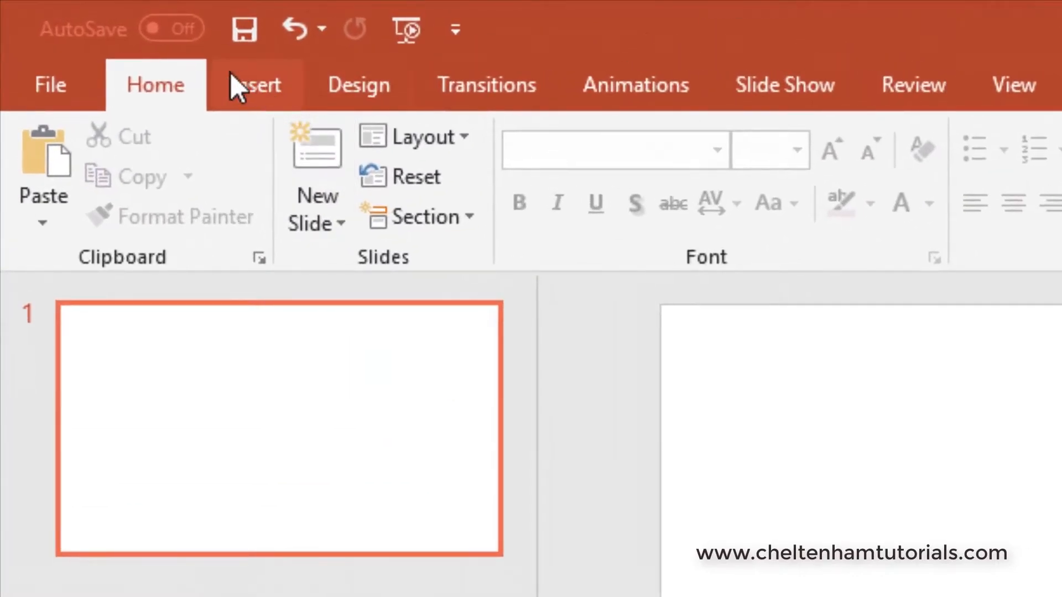
# Step: Draw a large blue circle on the slide and deselect it
pyautogui.click(230, 81)
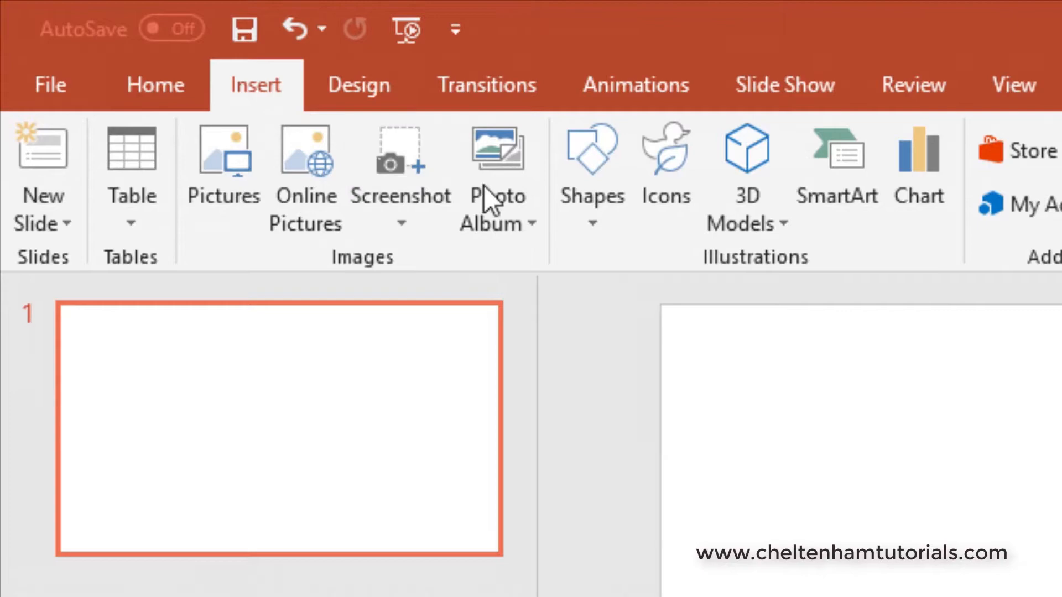
pyautogui.click(595, 203)
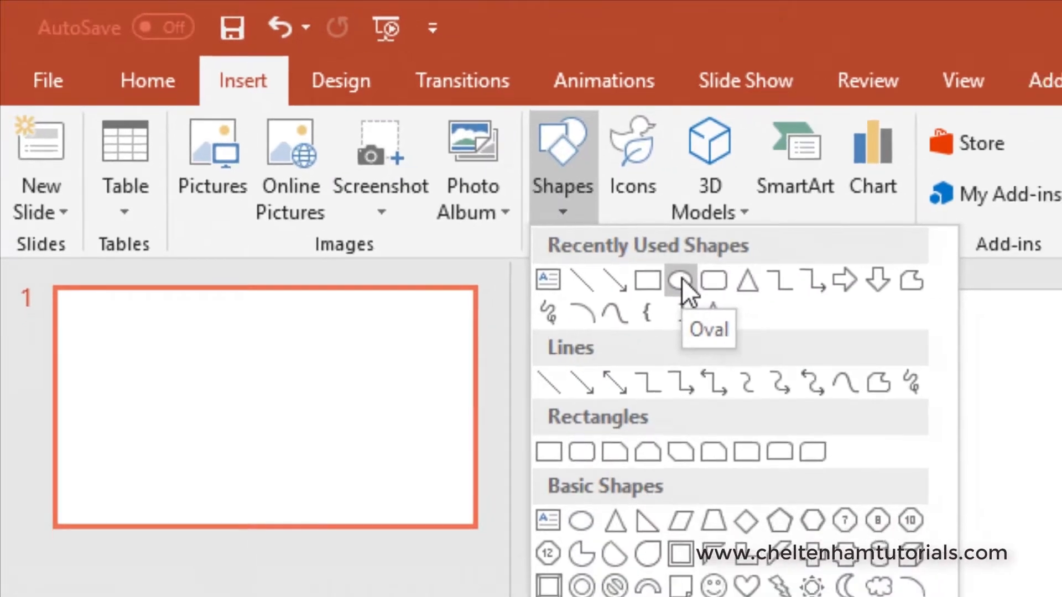
pyautogui.click(717, 294)
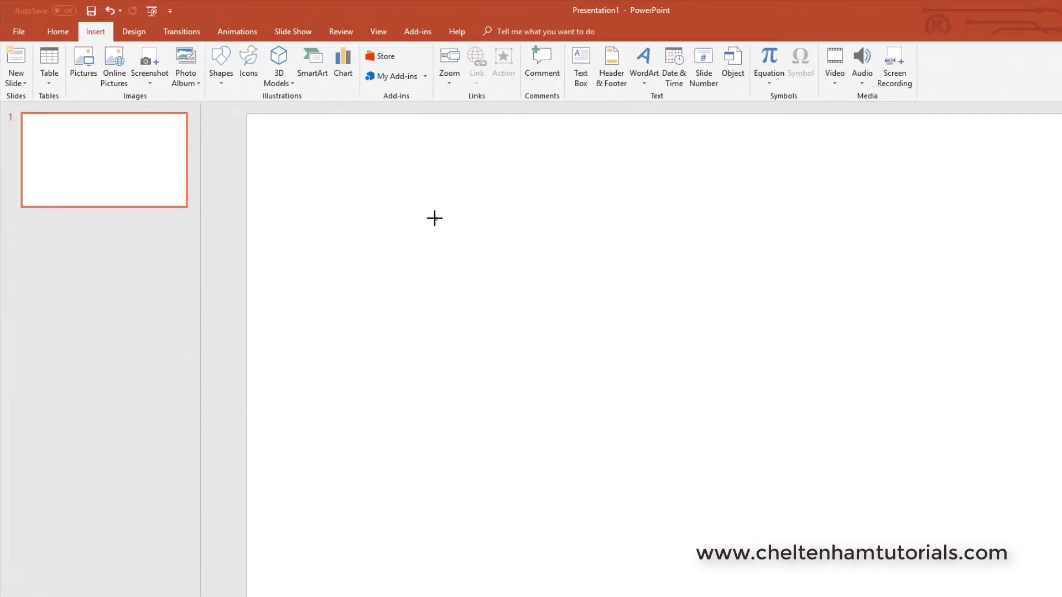
pyautogui.moveTo(435, 218)
pyautogui.mouseDown()
pyautogui.moveTo(509, 293)
pyautogui.moveTo(661, 400)
pyautogui.moveTo(632, 389)
pyautogui.moveTo(680, 320)
pyautogui.moveTo(794, 400)
pyautogui.moveTo(599, 394)
pyautogui.moveTo(695, 415)
pyautogui.moveTo(608, 413)
pyautogui.moveTo(709, 479)
pyautogui.moveTo(770, 553)
pyautogui.moveTo(597, 391)
pyautogui.moveTo(694, 469)
pyautogui.mouseUp()
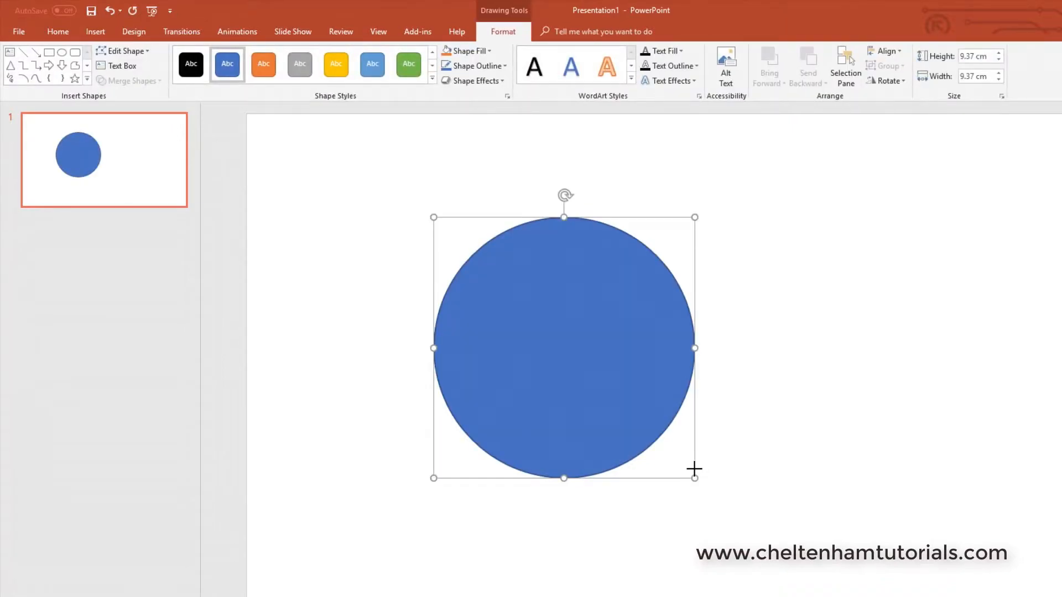
pyautogui.click(746, 451)
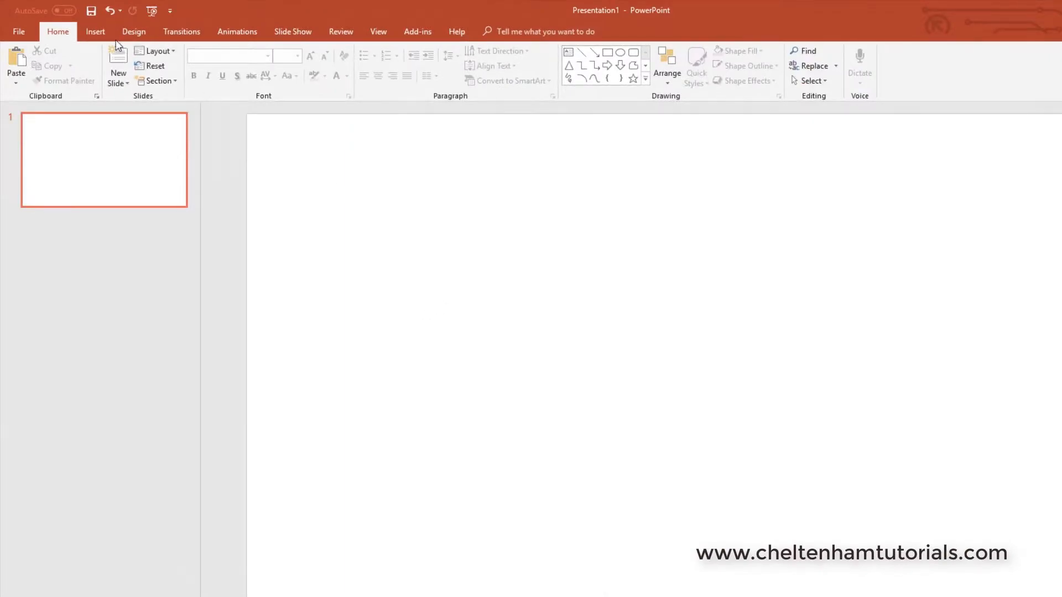
# Step: Draw a trial sloping straight line across the slide, then delete it
pyautogui.click(94, 31)
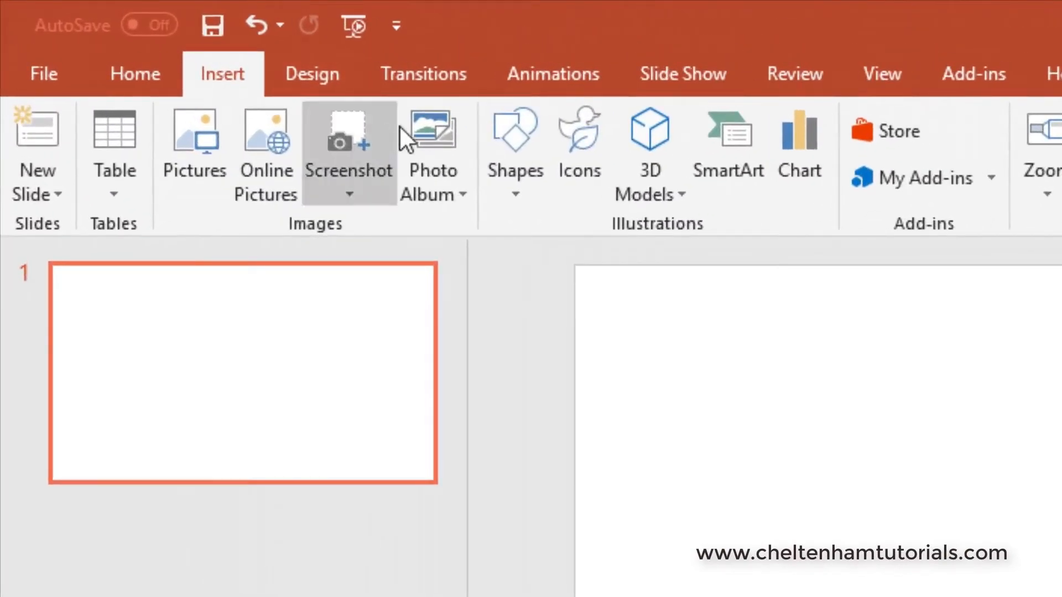
pyautogui.click(494, 138)
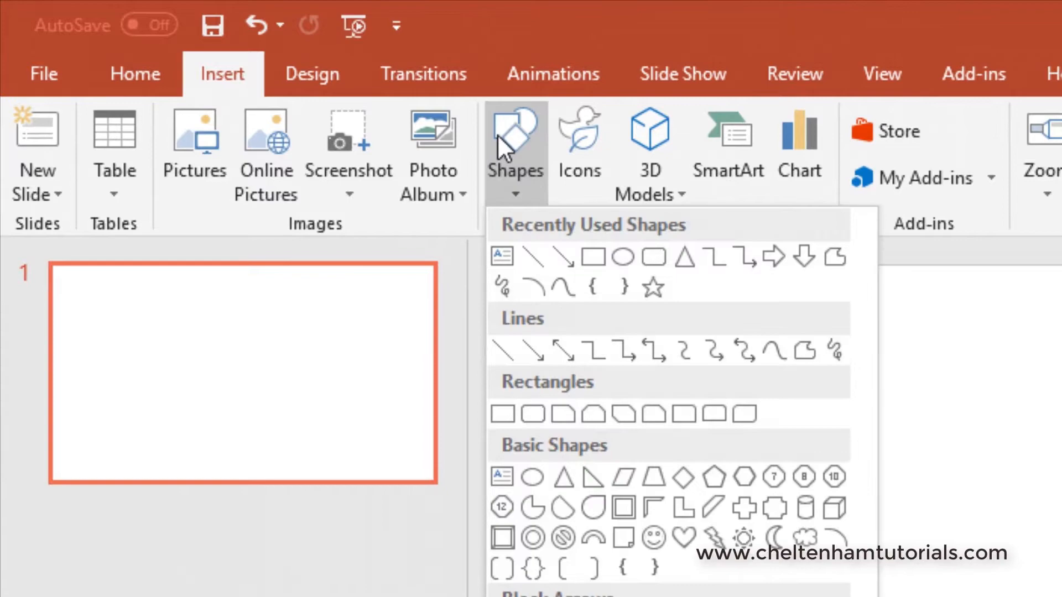
pyautogui.click(536, 258)
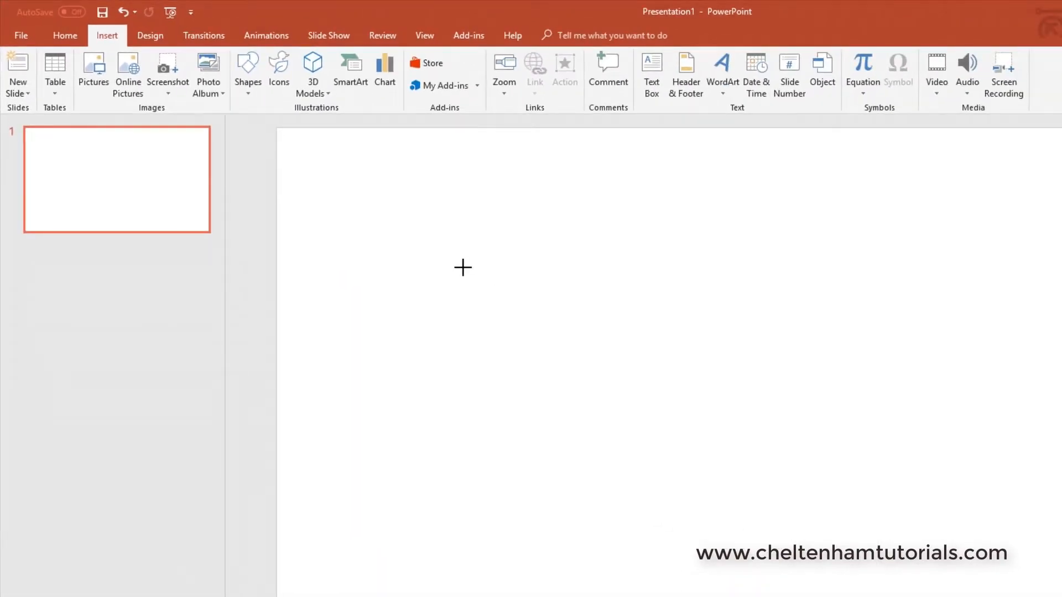
pyautogui.moveTo(463, 267)
pyautogui.mouseDown()
pyautogui.moveTo(680, 261)
pyautogui.moveTo(538, 493)
pyautogui.moveTo(562, 465)
pyautogui.moveTo(577, 231)
pyautogui.moveTo(723, 227)
pyautogui.moveTo(645, 410)
pyautogui.moveTo(805, 407)
pyautogui.moveTo(821, 329)
pyautogui.moveTo(841, 408)
pyautogui.moveTo(893, 310)
pyautogui.mouseUp()
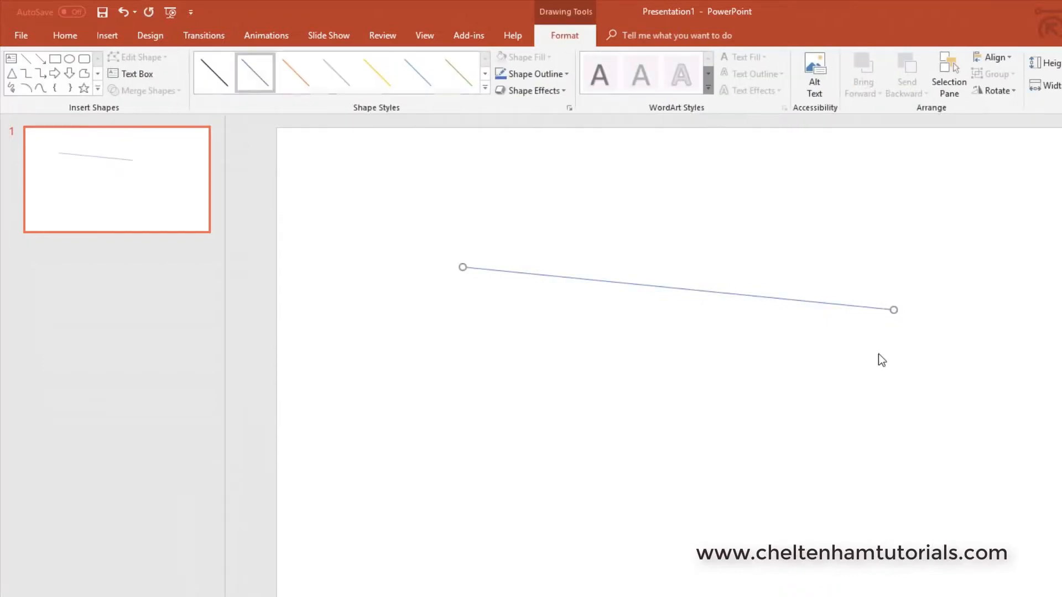
pyautogui.press('Delete')
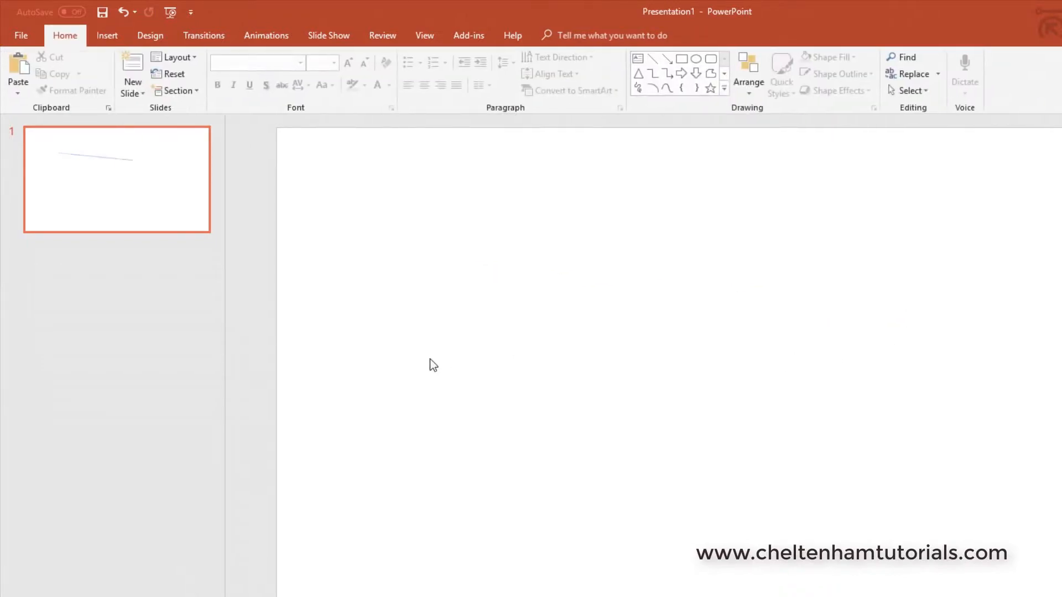
# Step: Draw a horizontal straight line across the upper middle of the slide
pyautogui.click(103, 37)
pyautogui.click(250, 77)
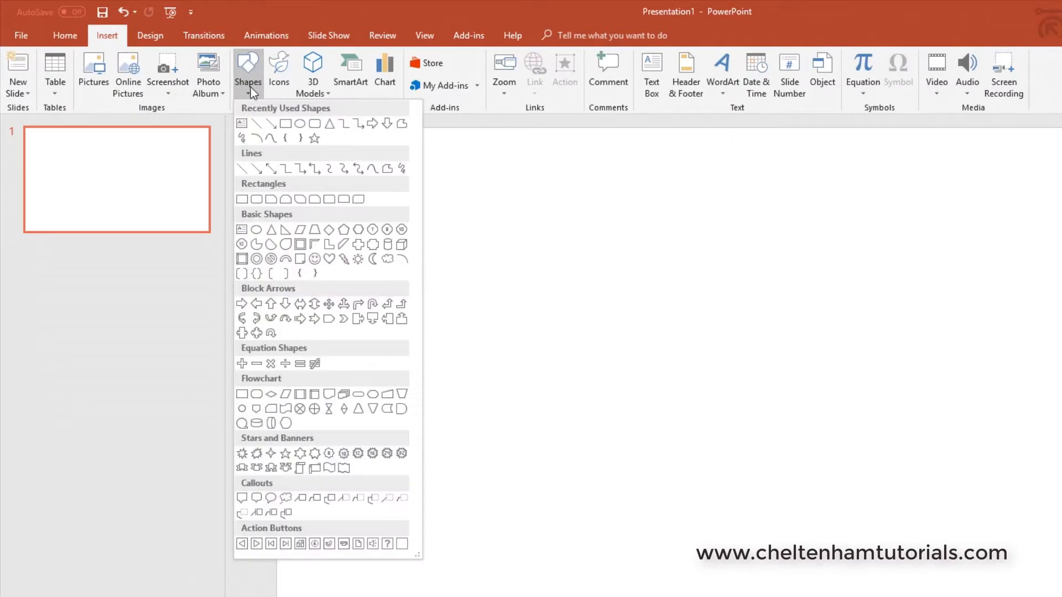
pyautogui.click(254, 125)
pyautogui.moveTo(462, 281)
pyautogui.mouseDown()
pyautogui.moveTo(786, 284)
pyautogui.moveTo(869, 262)
pyautogui.moveTo(887, 277)
pyautogui.moveTo(901, 256)
pyautogui.moveTo(916, 294)
pyautogui.moveTo(922, 268)
pyautogui.moveTo(924, 289)
pyautogui.moveTo(928, 280)
pyautogui.mouseUp()
# Step: Delete the line and draw a new one from mid-slide, swinging its end back to horizontal
pyautogui.press('Delete')
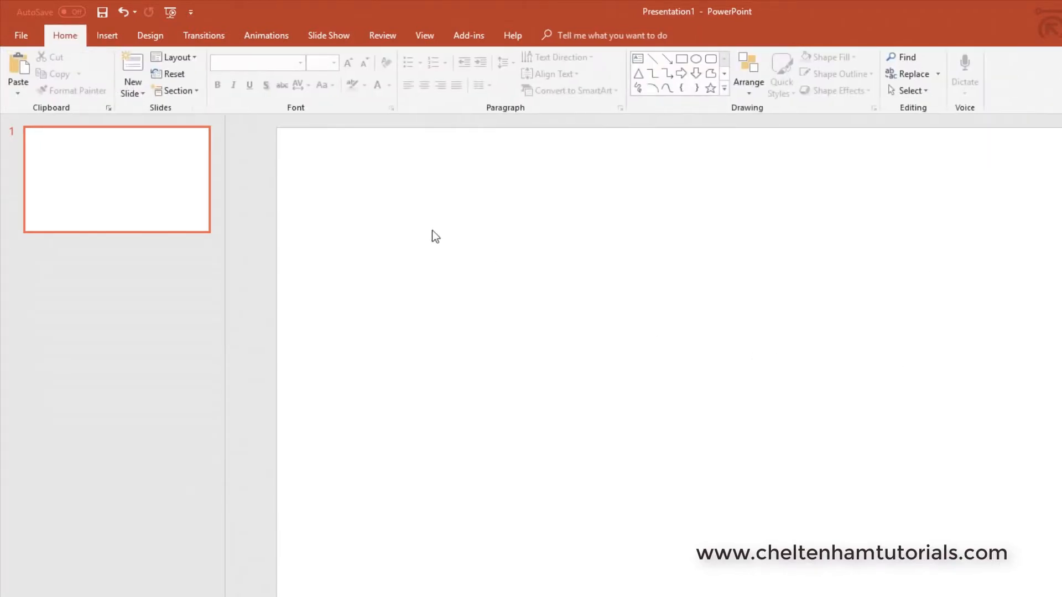
pyautogui.click(112, 37)
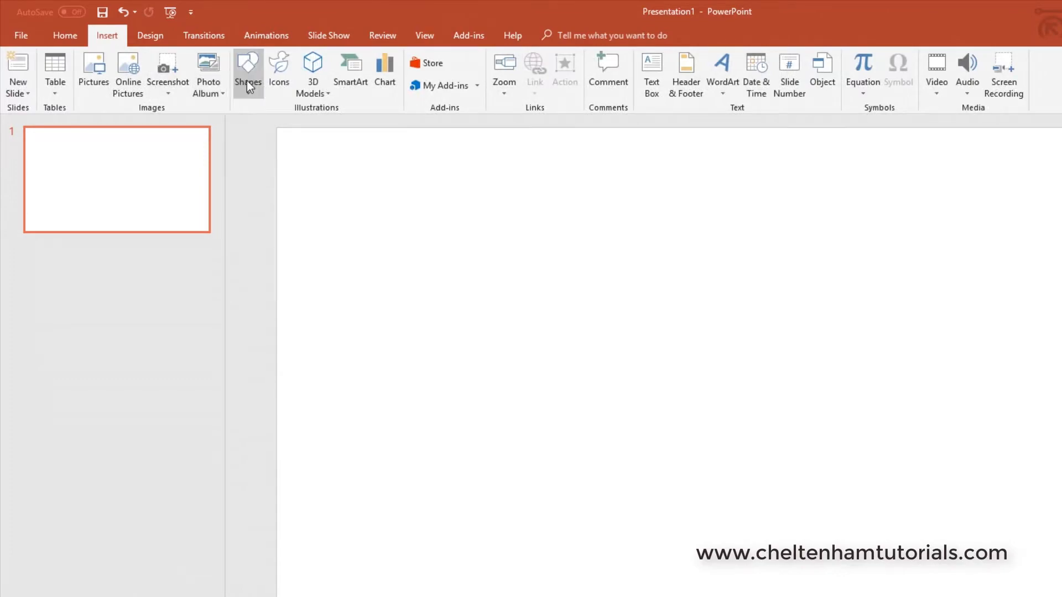
pyautogui.click(246, 81)
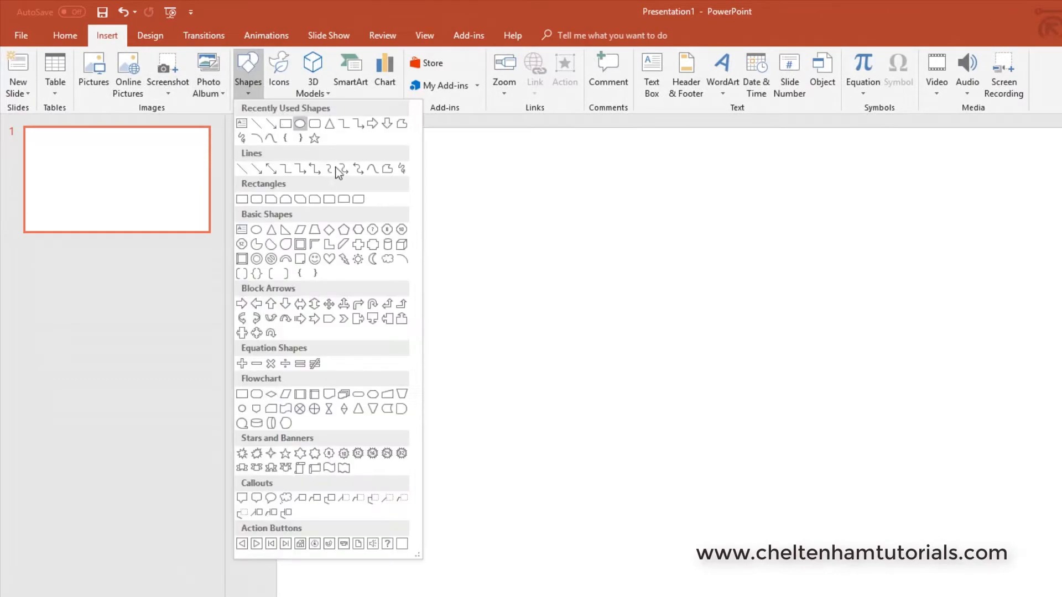
pyautogui.click(252, 124)
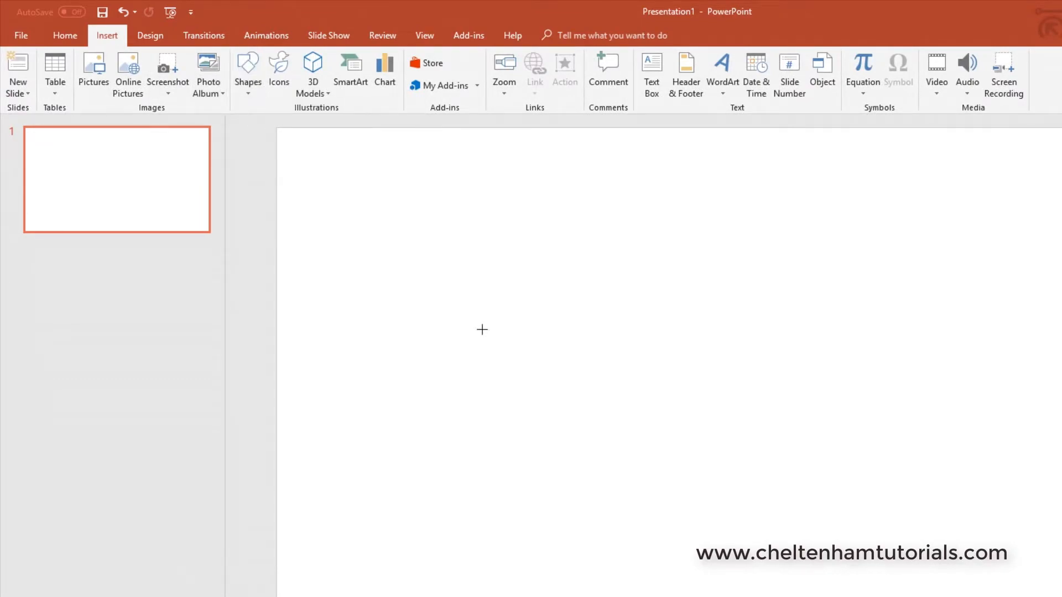
pyautogui.moveTo(482, 330); pyautogui.dragTo(918, 342)
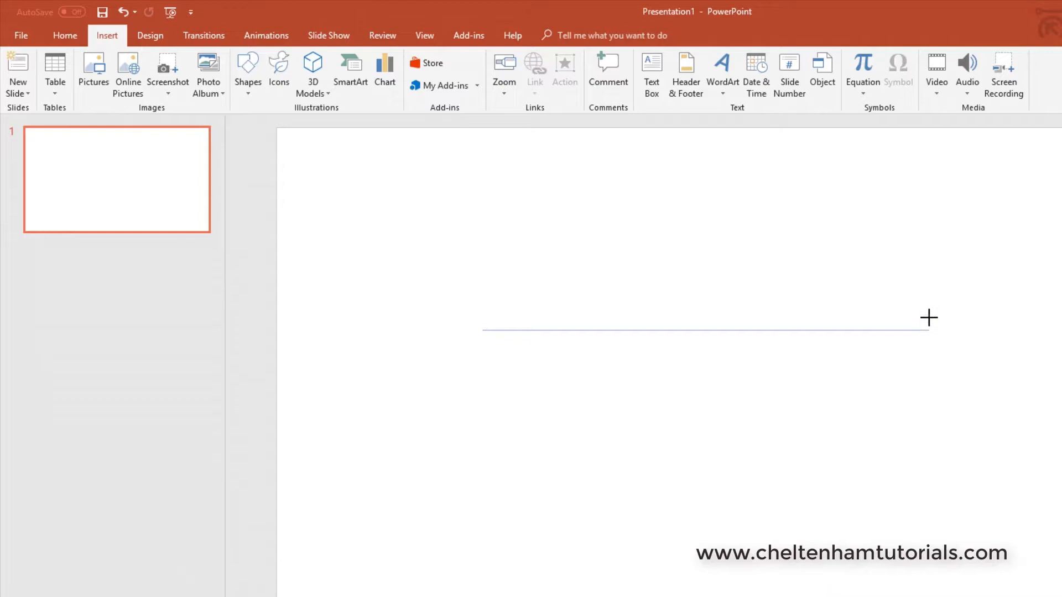
pyautogui.moveTo(898, 431)
pyautogui.mouseDown()
pyautogui.moveTo(787, 517)
pyautogui.moveTo(702, 550)
pyautogui.mouseUp()
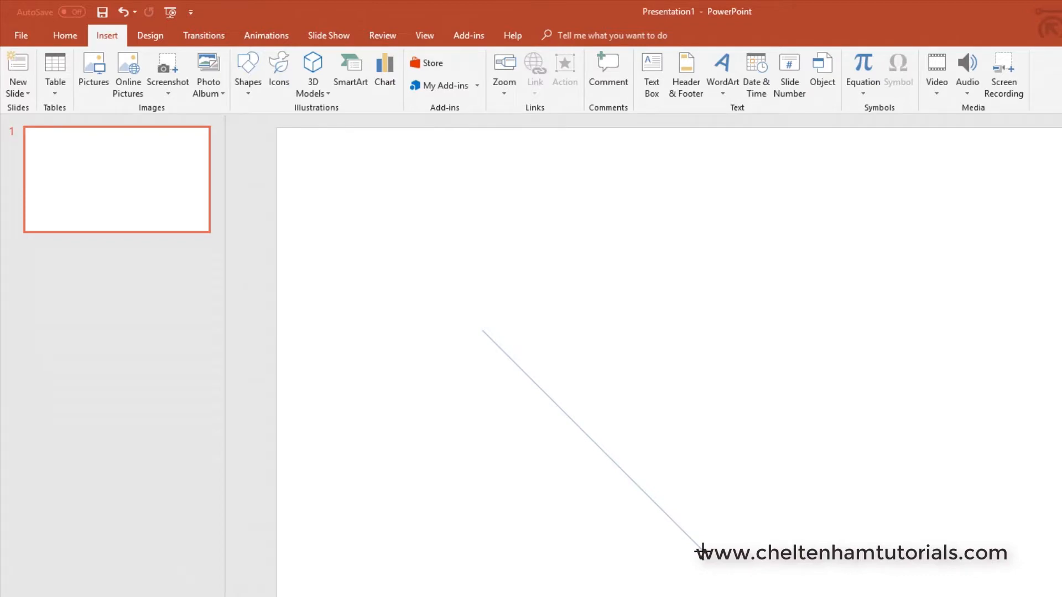
pyautogui.moveTo(640, 590); pyautogui.dragTo(517, 595)
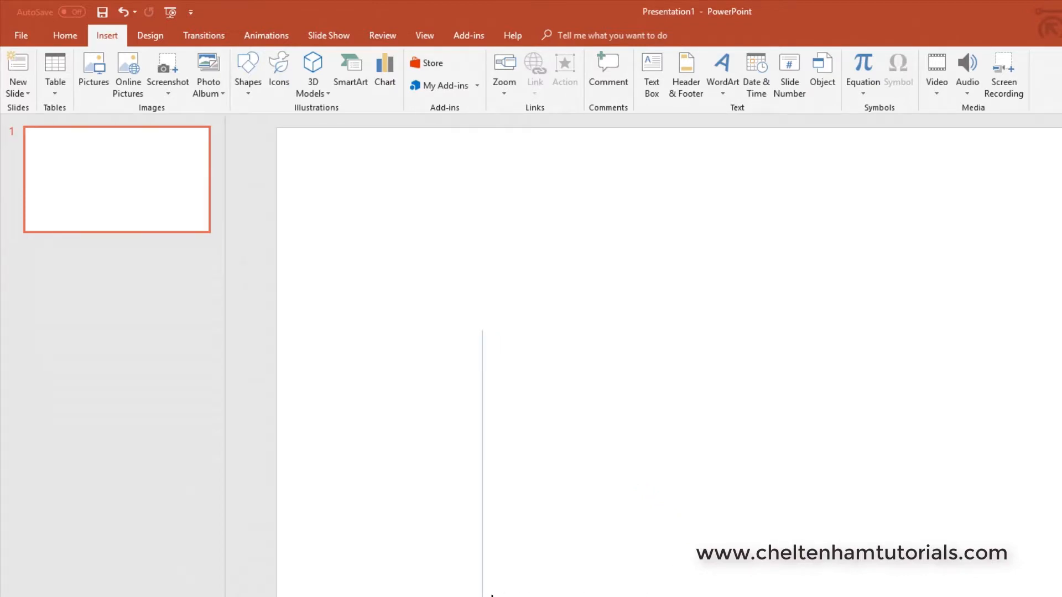
pyautogui.moveTo(491, 595)
pyautogui.mouseDown()
pyautogui.moveTo(706, 505)
pyautogui.moveTo(809, 370)
pyautogui.moveTo(694, 548)
pyautogui.moveTo(482, 596)
pyautogui.moveTo(682, 505)
pyautogui.moveTo(772, 372)
pyautogui.moveTo(683, 507)
pyautogui.moveTo(794, 356)
pyautogui.mouseUp()
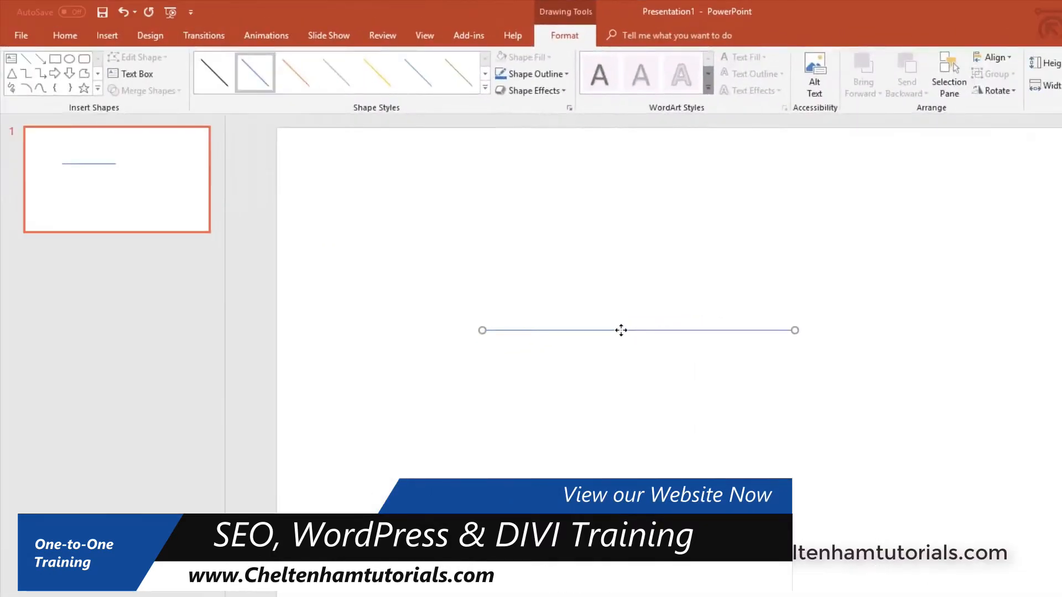
# Step: Delete the line, then draw a trial blue rounded rectangle and delete it too
pyautogui.press('Delete')
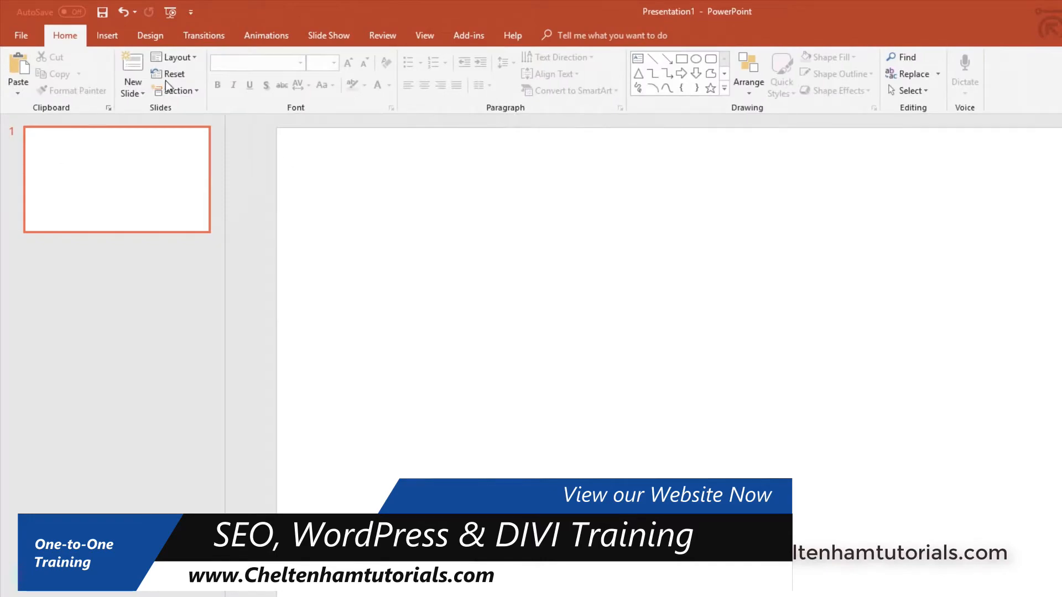
pyautogui.click(107, 35)
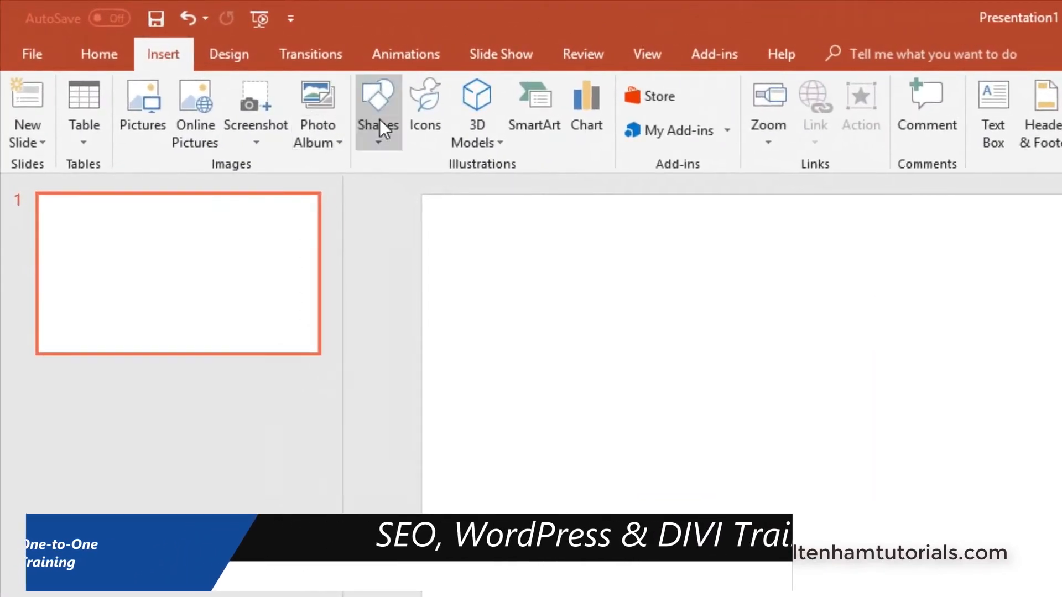
pyautogui.click(379, 118)
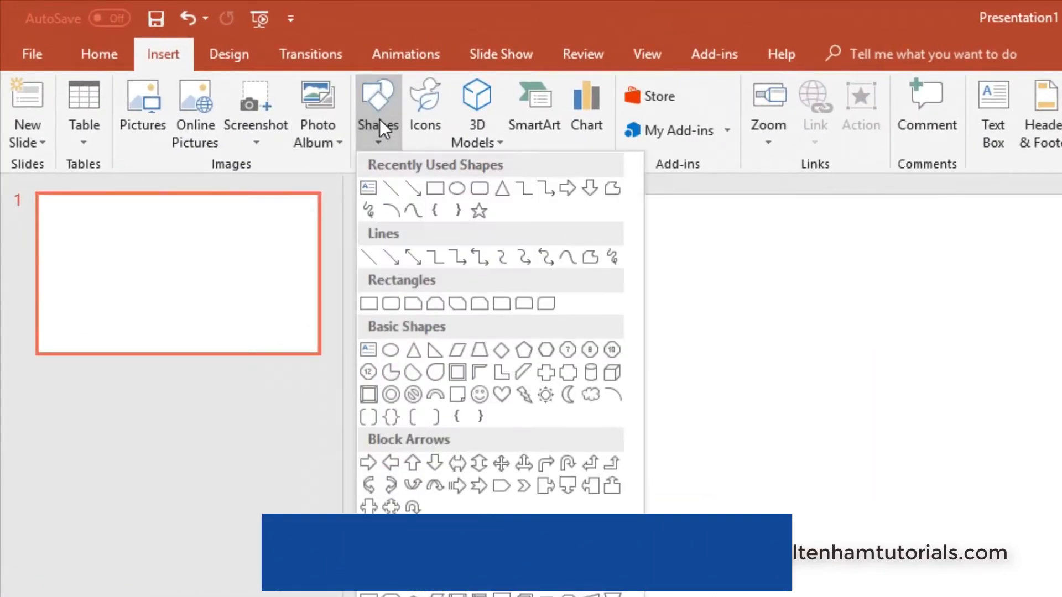
pyautogui.click(397, 304)
pyautogui.moveTo(633, 370); pyautogui.dragTo(957, 596)
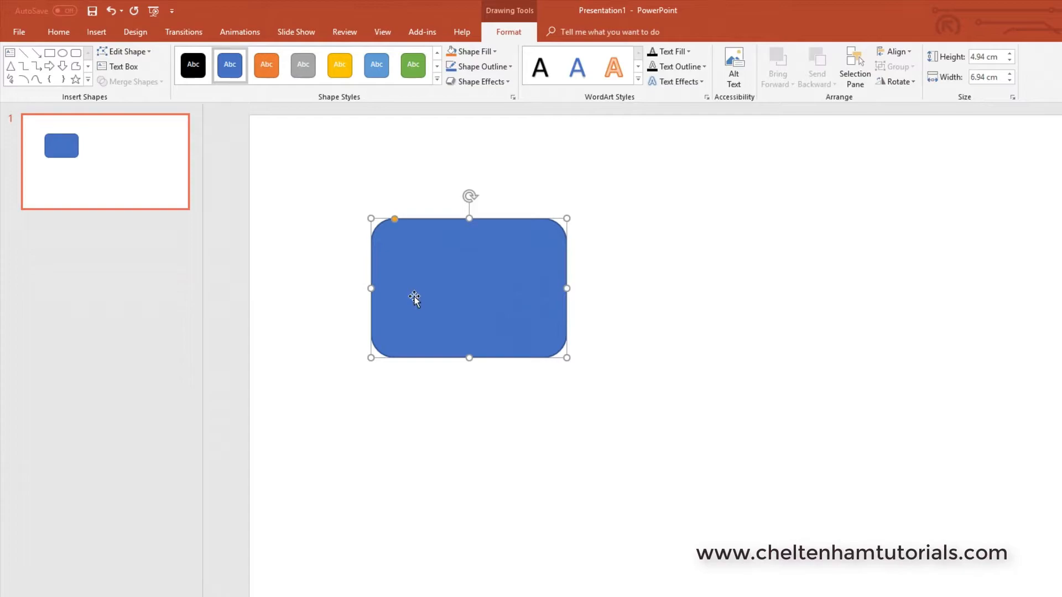
pyautogui.press('Delete')
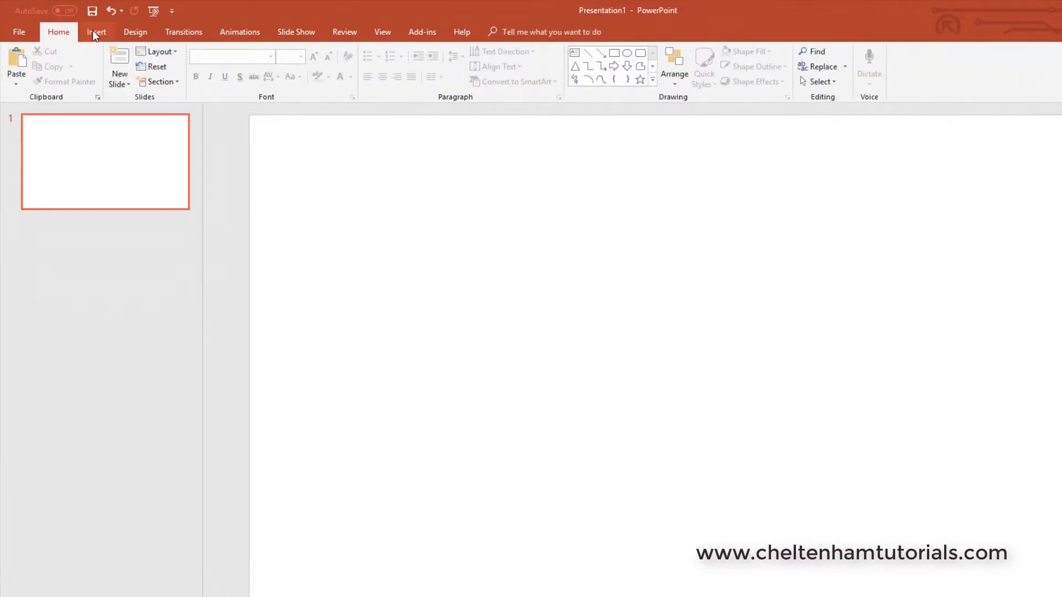
pyautogui.click(96, 32)
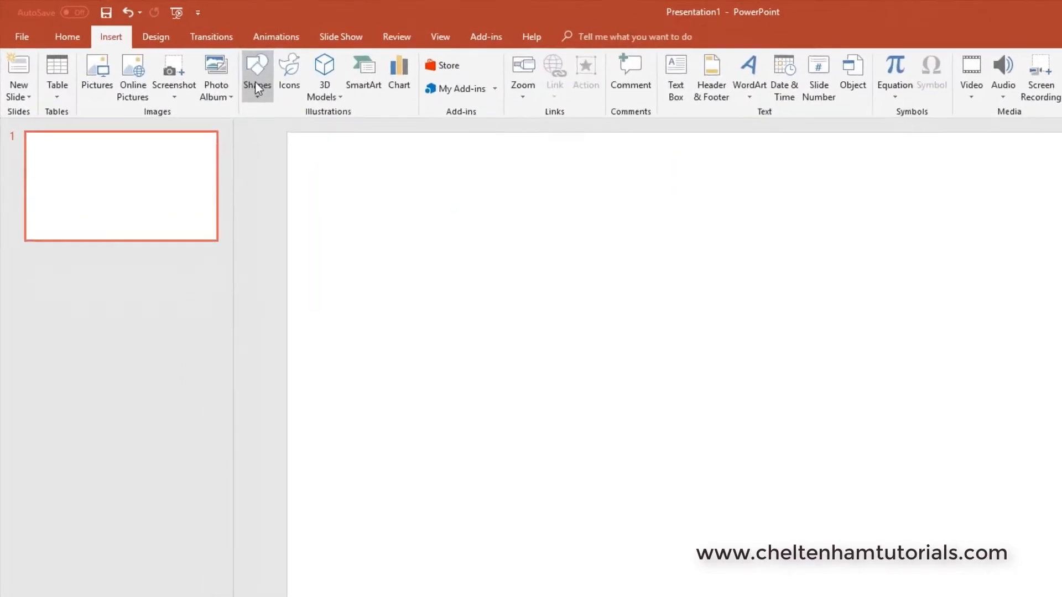
# Step: Draw a large Smiley Face shape across the middle of the slide and deselect it
pyautogui.click(256, 87)
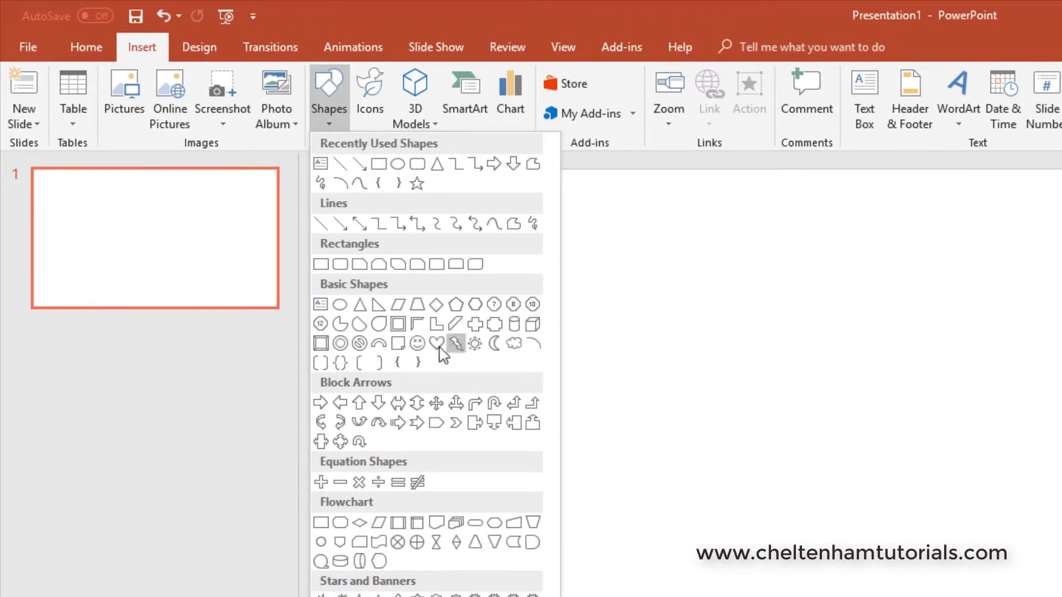
pyautogui.click(417, 343)
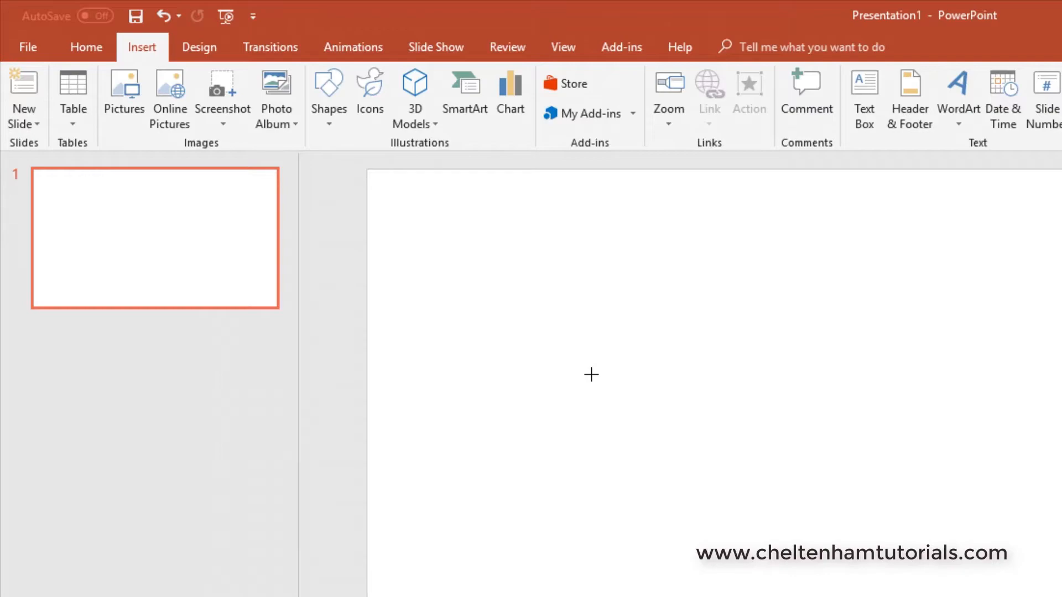
pyautogui.moveTo(591, 374); pyautogui.dragTo(952, 596)
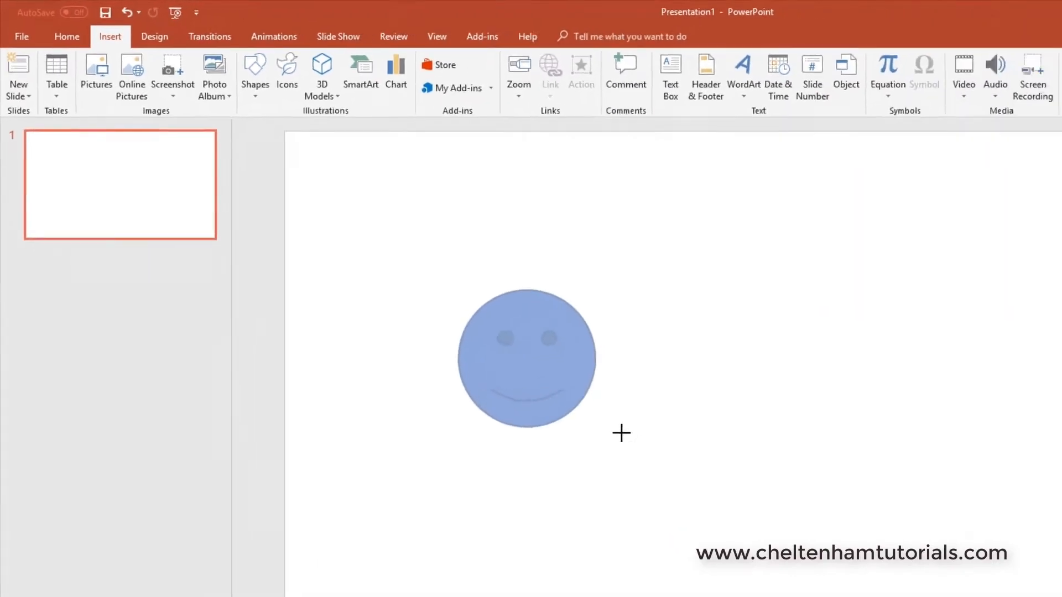
pyautogui.moveTo(659, 454); pyautogui.dragTo(660, 453)
pyautogui.click(807, 351)
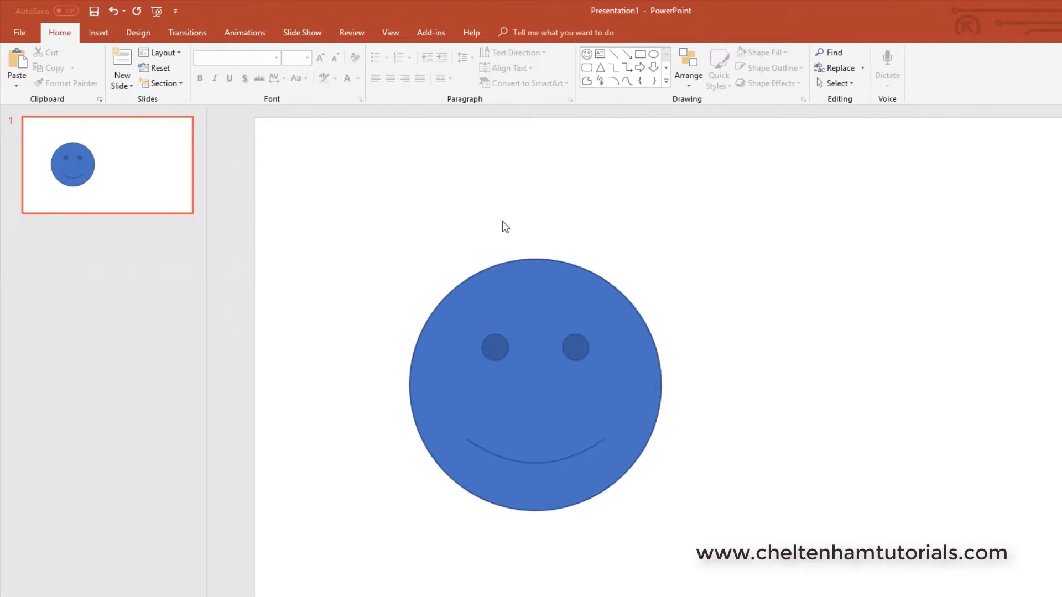
# Step: Move the smiley face to the top-right and shrink it to about 4.54 × 5.06 cm
pyautogui.click(514, 300)
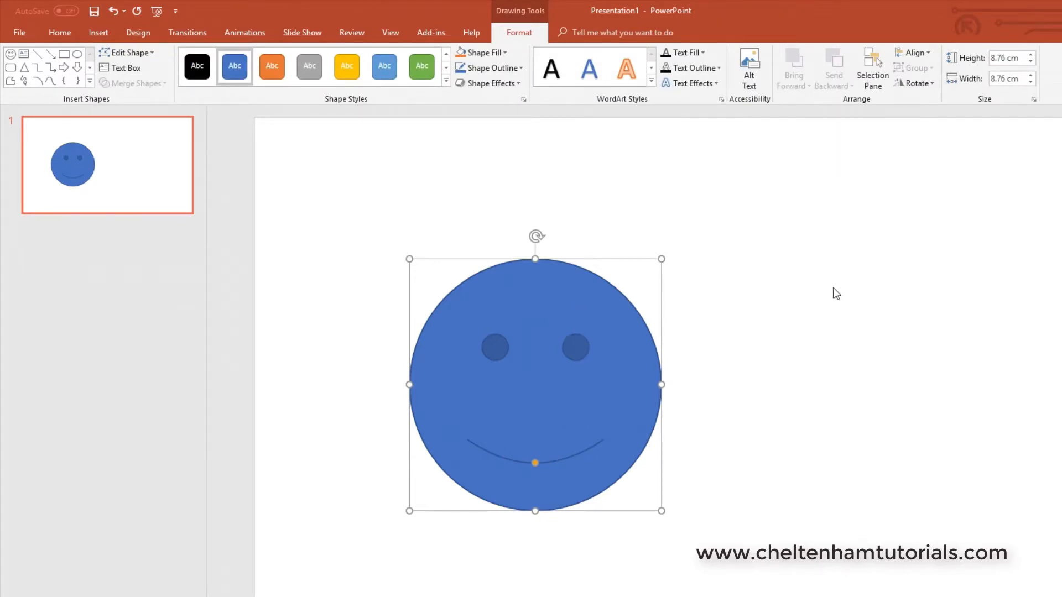
pyautogui.moveTo(508, 312); pyautogui.dragTo(1023, 201)
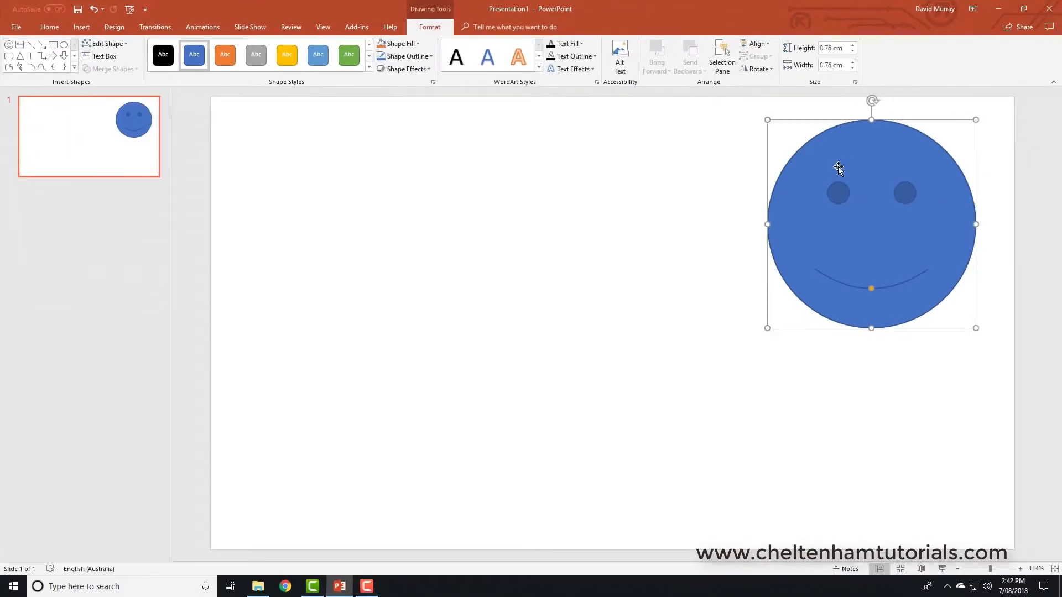
pyautogui.moveTo(978, 119); pyautogui.dragTo(887, 220)
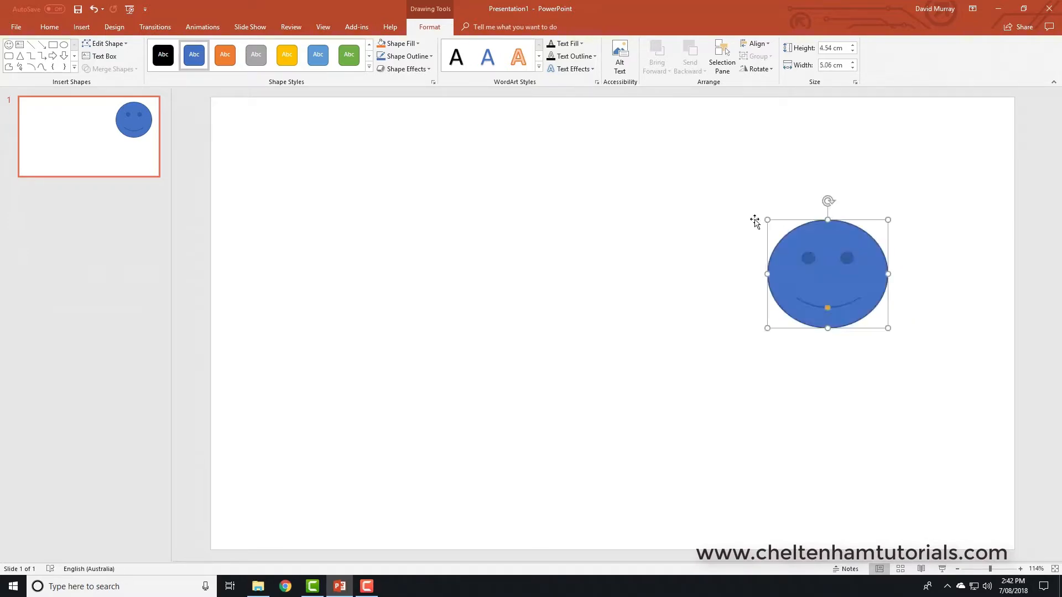
pyautogui.click(555, 235)
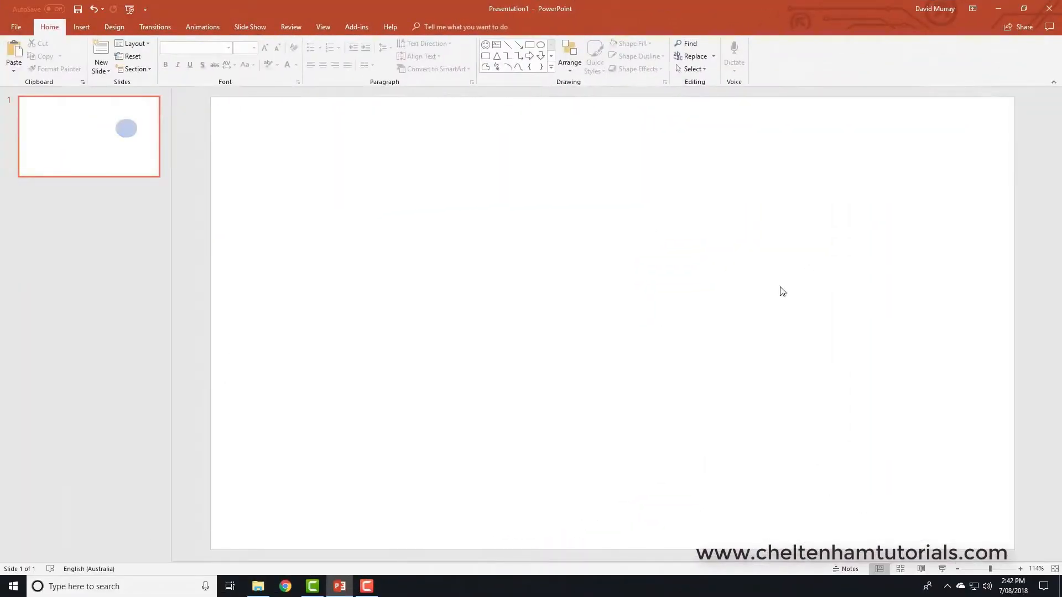
# Step: Draw a Rectangle: Rounded Corners shape near the slide centre in the default blue style
pyautogui.click(83, 27)
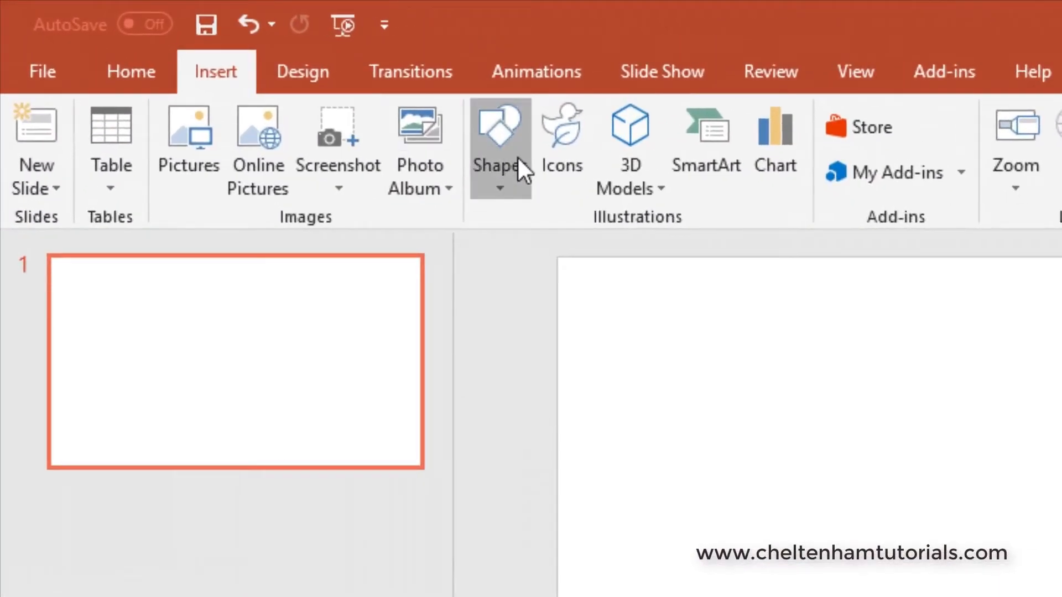
pyautogui.click(517, 156)
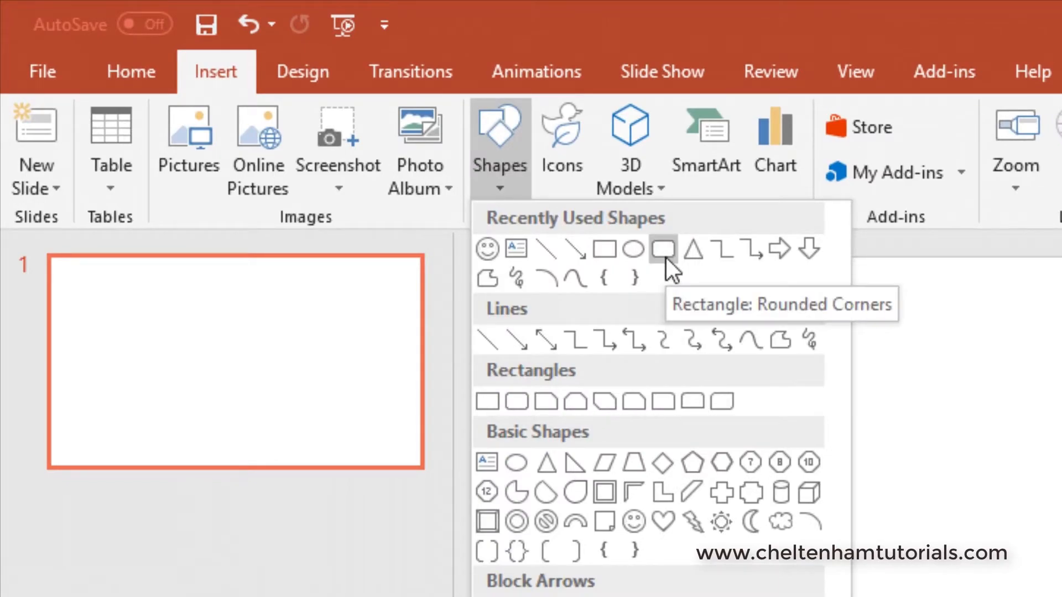
pyautogui.click(666, 258)
pyautogui.moveTo(923, 410); pyautogui.dragTo(1061, 596)
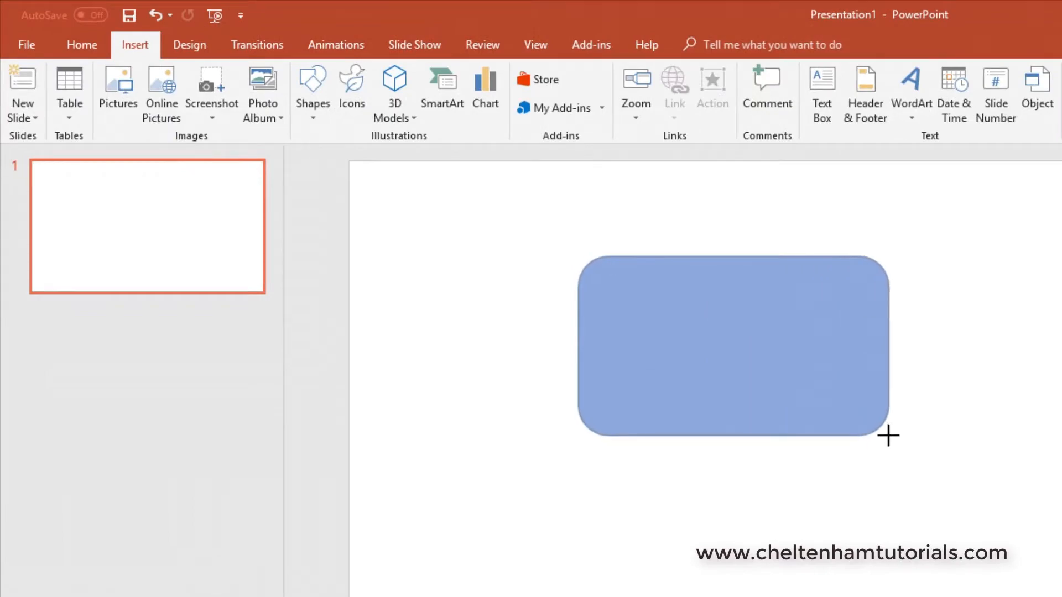
pyautogui.moveTo(888, 436); pyautogui.dragTo(888, 436)
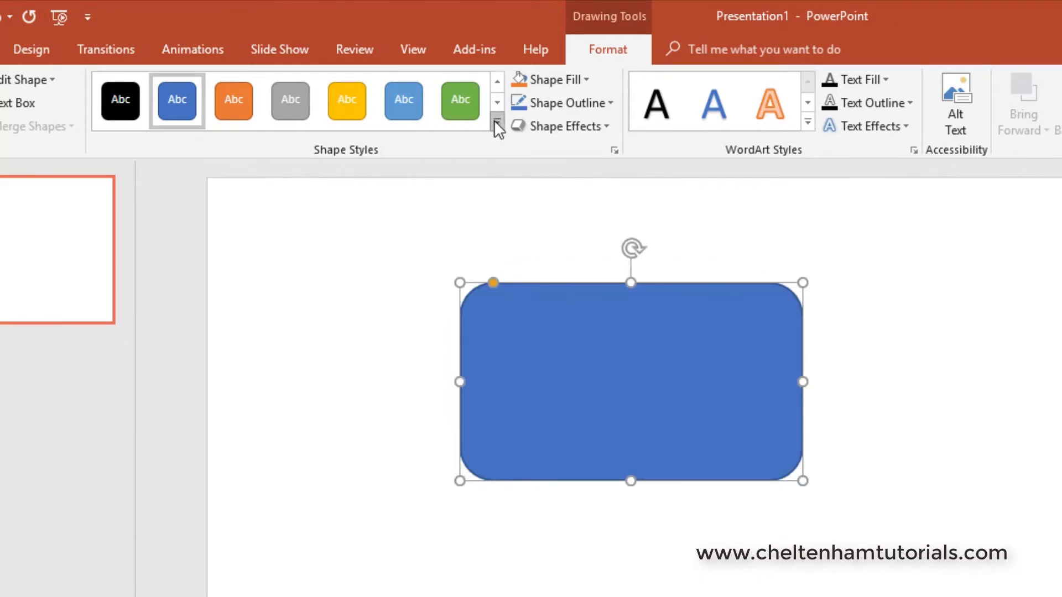
# Step: Apply the green theme shape style to the rounded rectangle
pyautogui.click(496, 121)
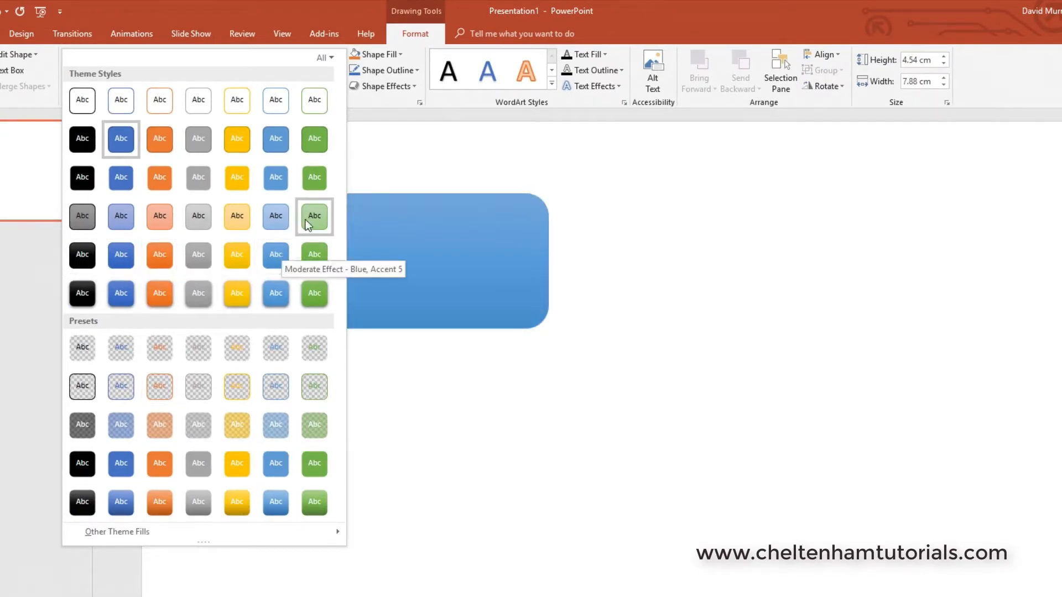
pyautogui.click(316, 178)
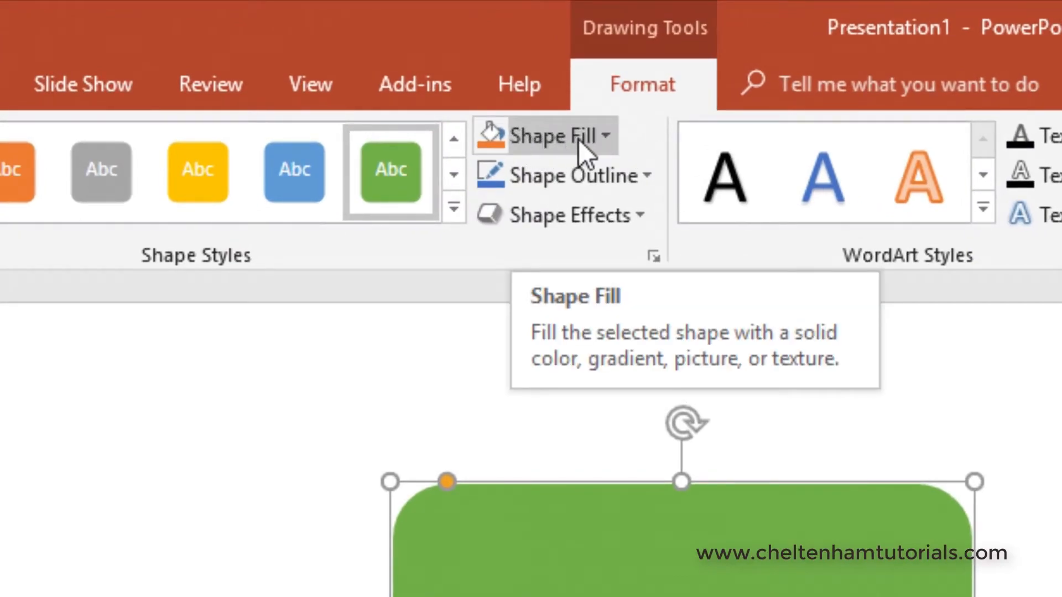
# Step: Try a blue-violet custom fill colour but cancel, keeping the green fill
pyautogui.click(602, 136)
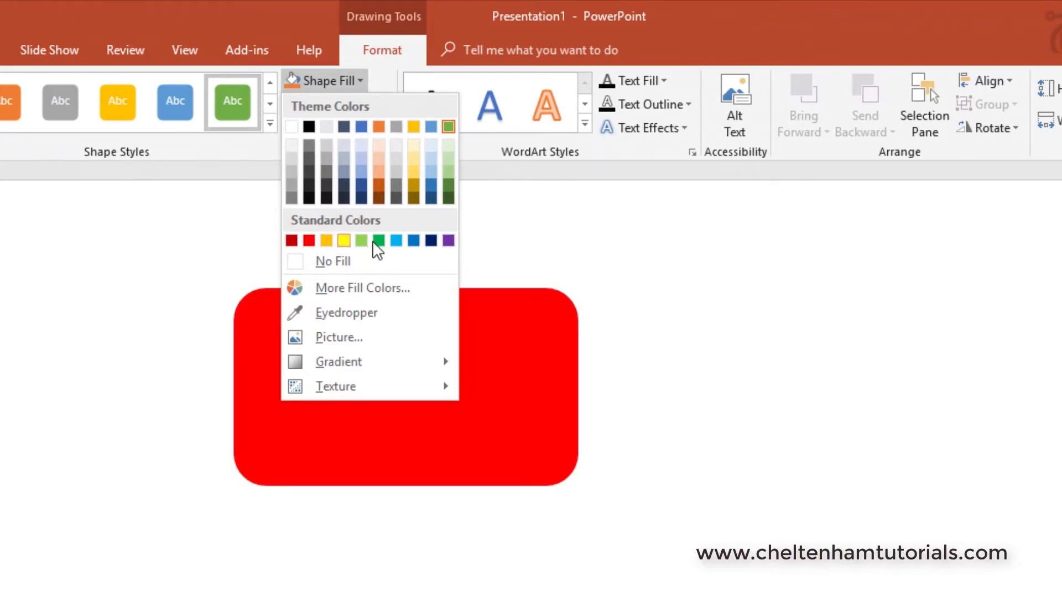
pyautogui.click(341, 289)
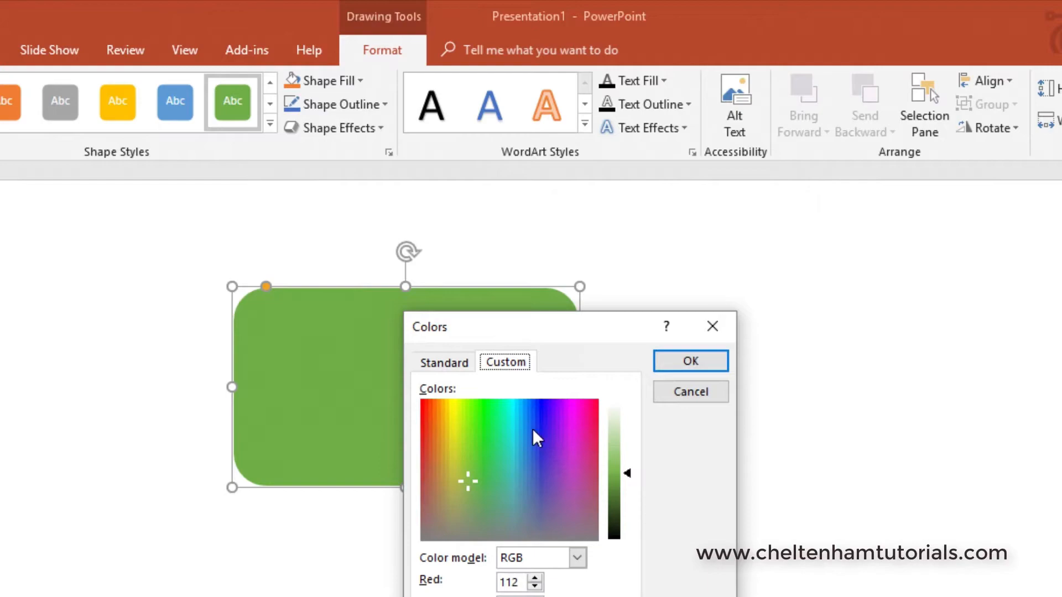
pyautogui.moveTo(462, 475); pyautogui.dragTo(481, 466)
pyautogui.click(683, 390)
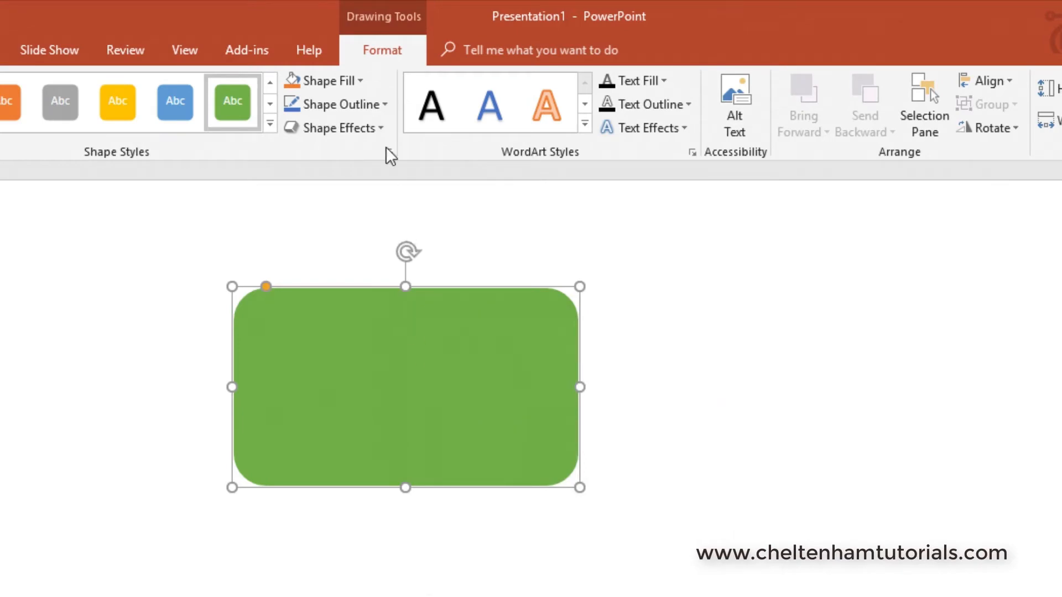
pyautogui.click(355, 105)
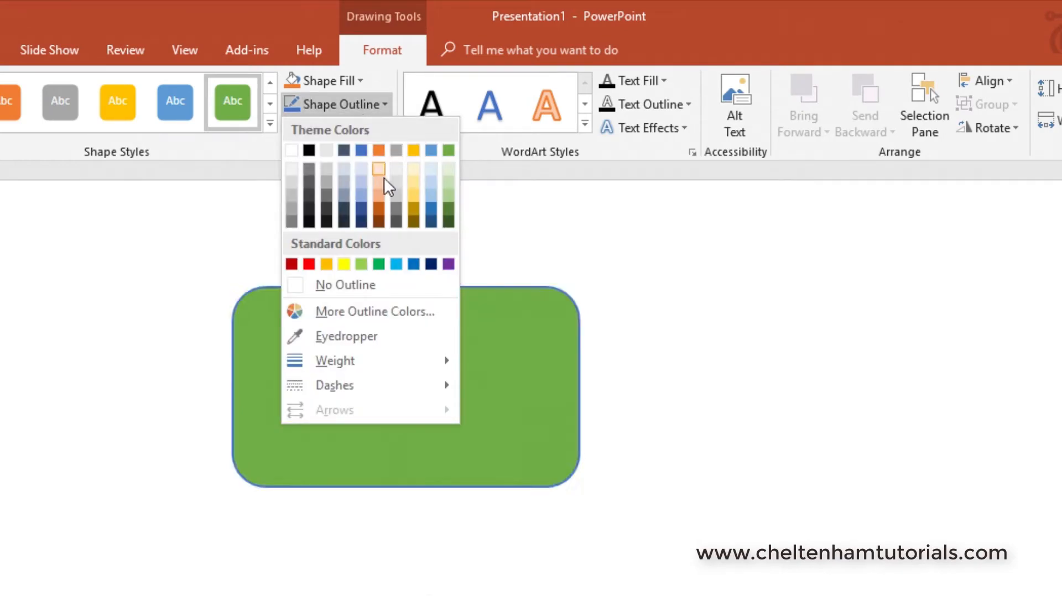
# Step: Set the rectangle's outline to dark navy with a 6 pt weight
pyautogui.click(361, 222)
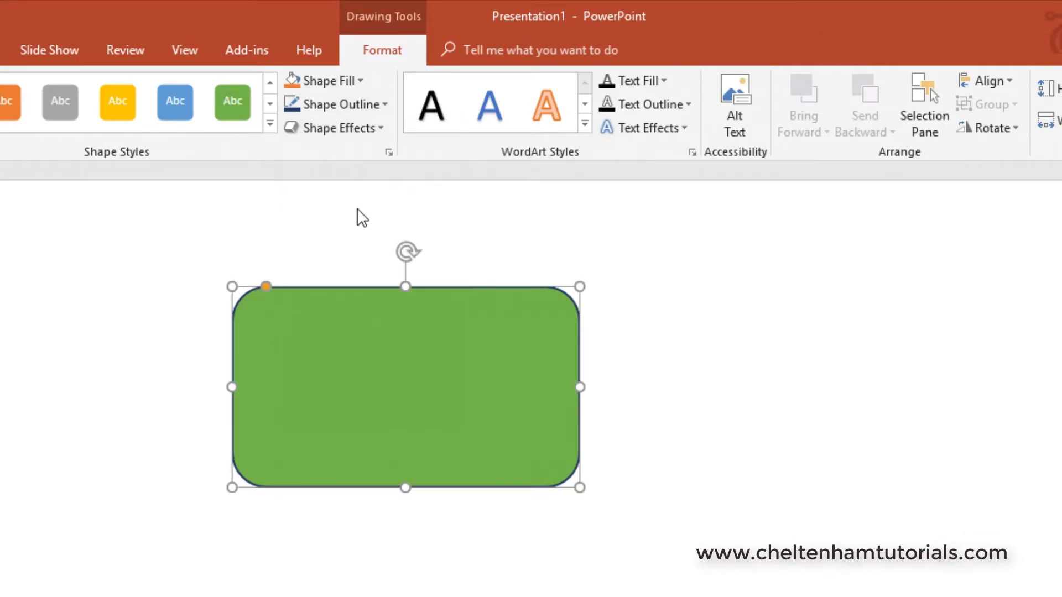
pyautogui.click(340, 106)
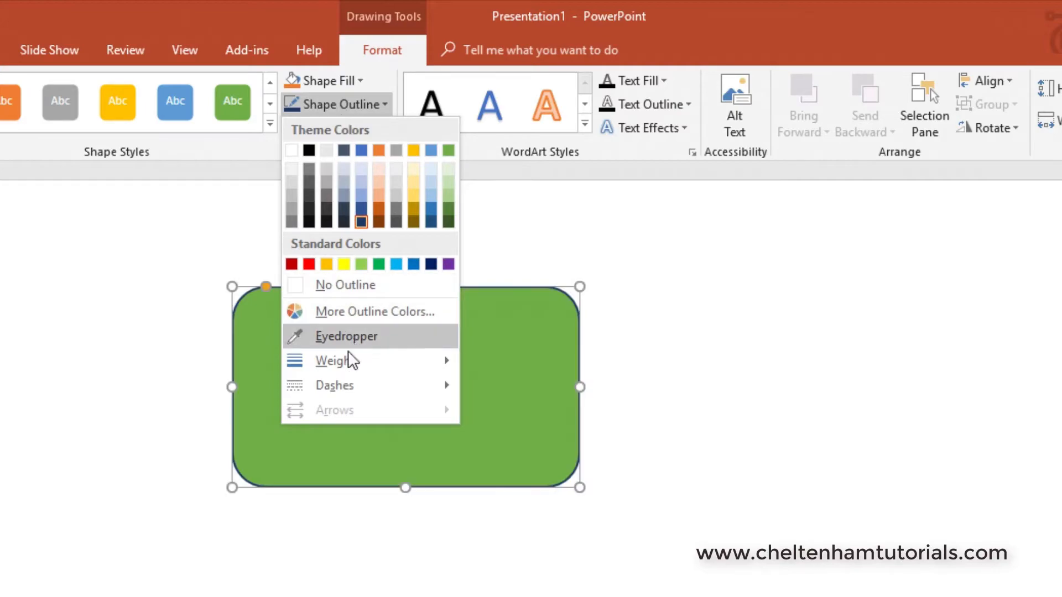
pyautogui.moveTo(348, 362)
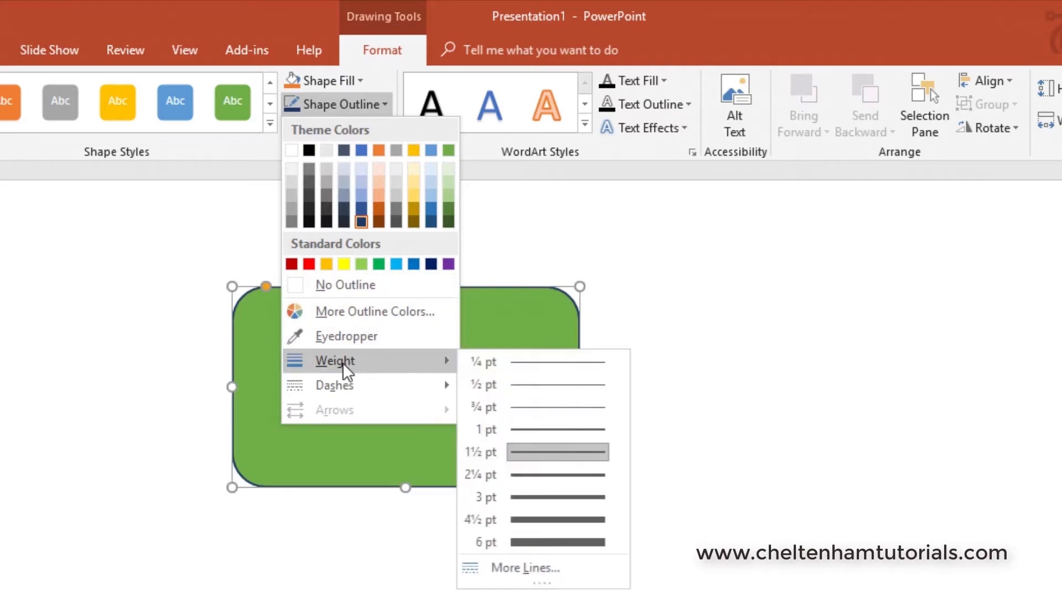
pyautogui.click(553, 545)
pyautogui.click(734, 497)
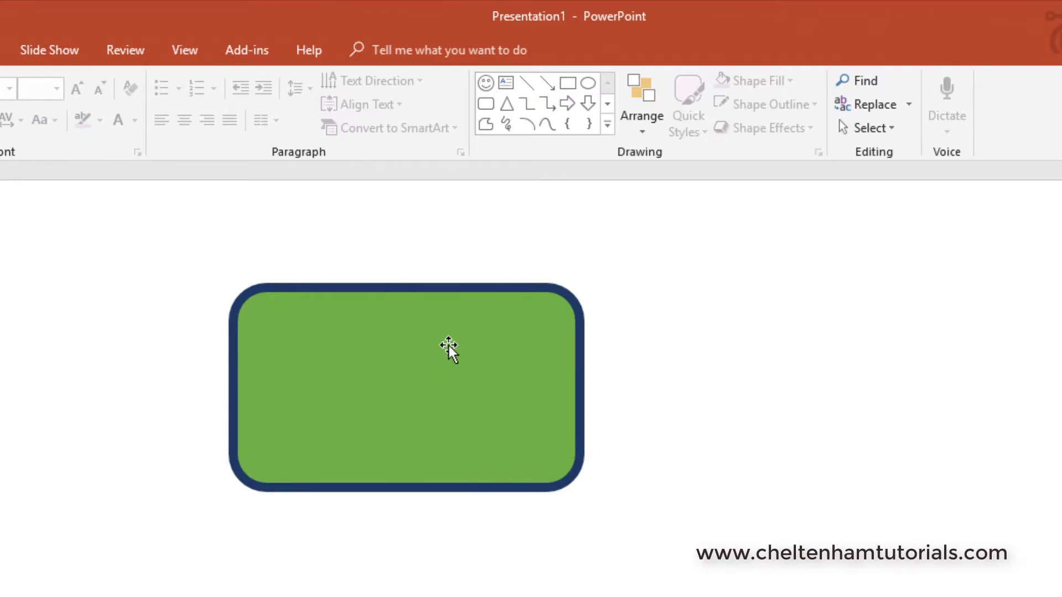
# Step: Type a person's full name as text inside the green rectangle
pyautogui.click(465, 374)
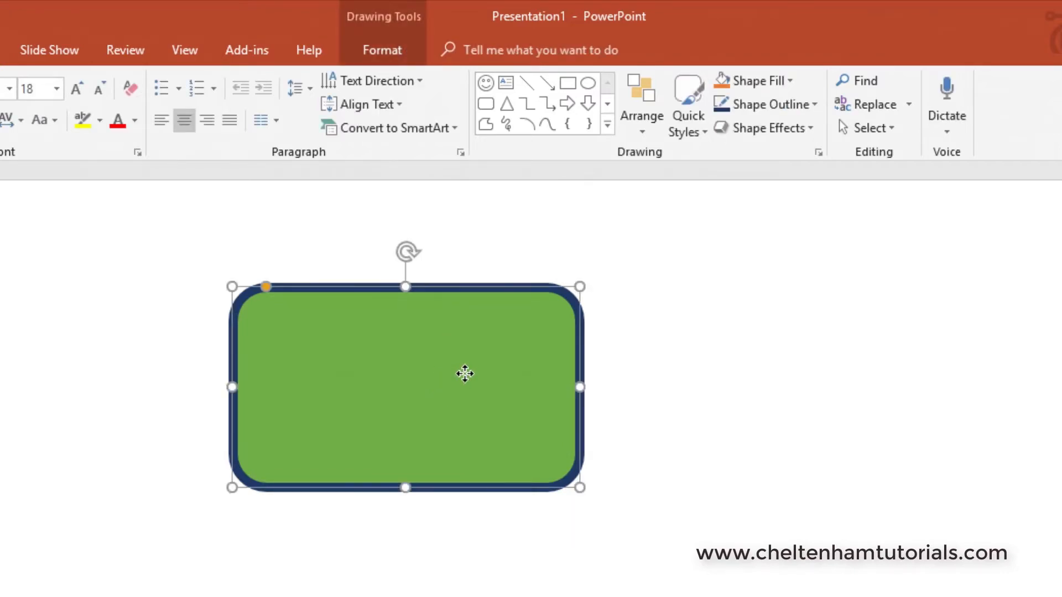
pyautogui.click(394, 356)
pyautogui.click(379, 50)
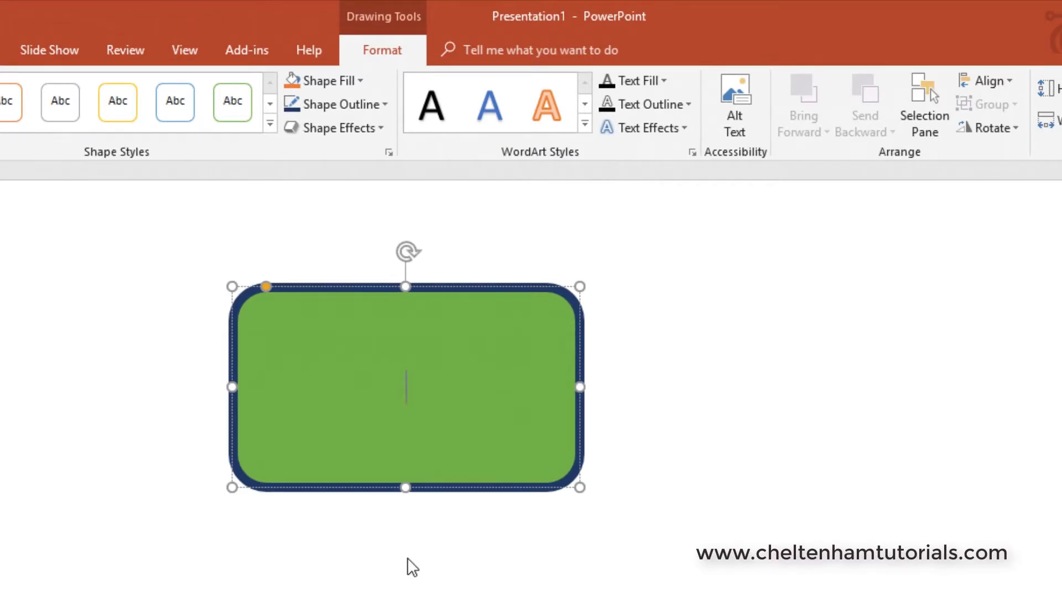
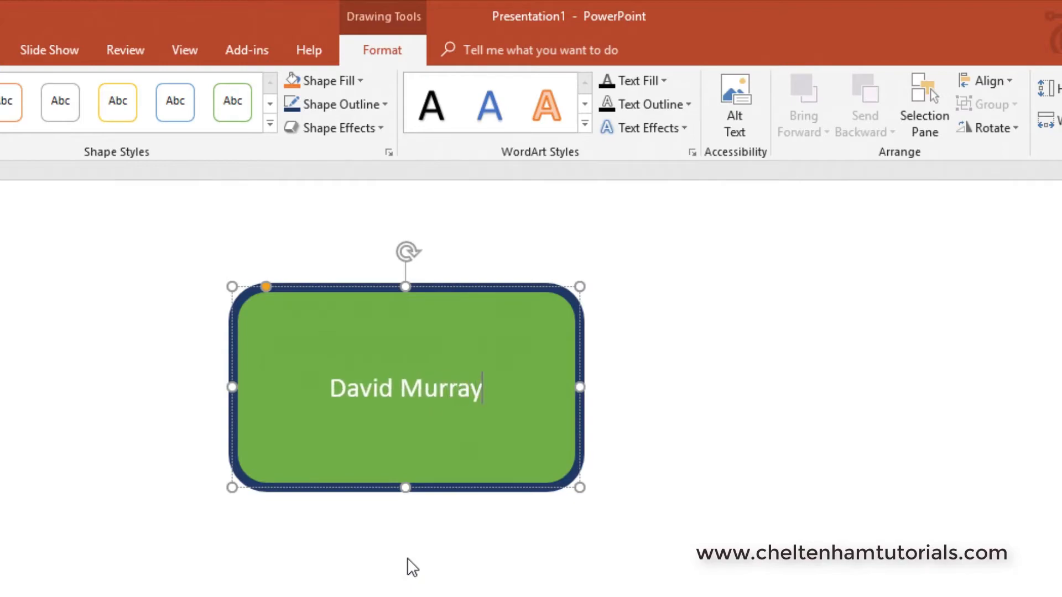
# Step: Select the labelled rectangle by its border and delete it
pyautogui.click(694, 517)
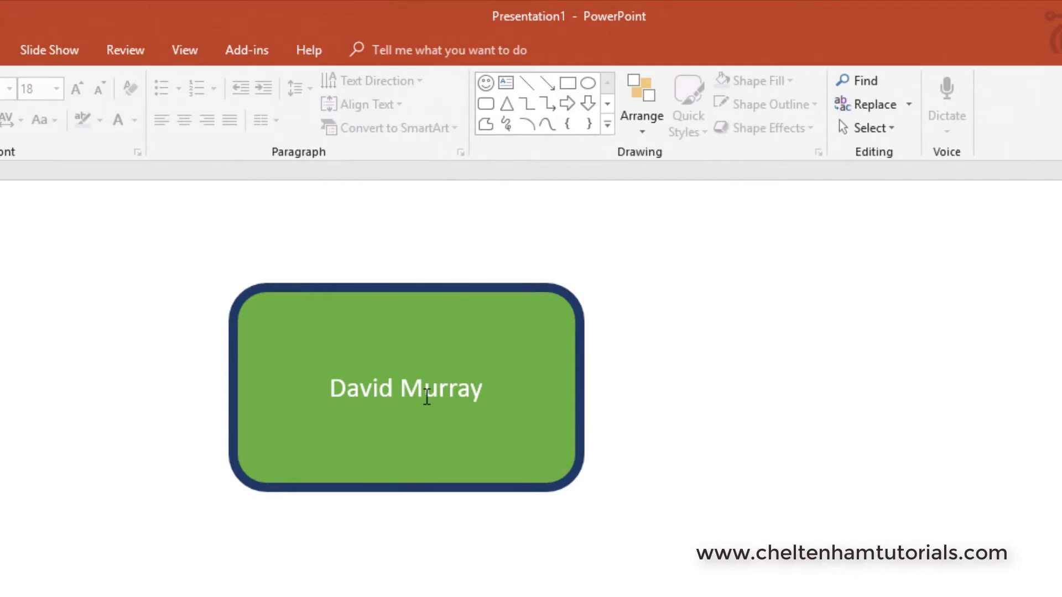
pyautogui.click(423, 290)
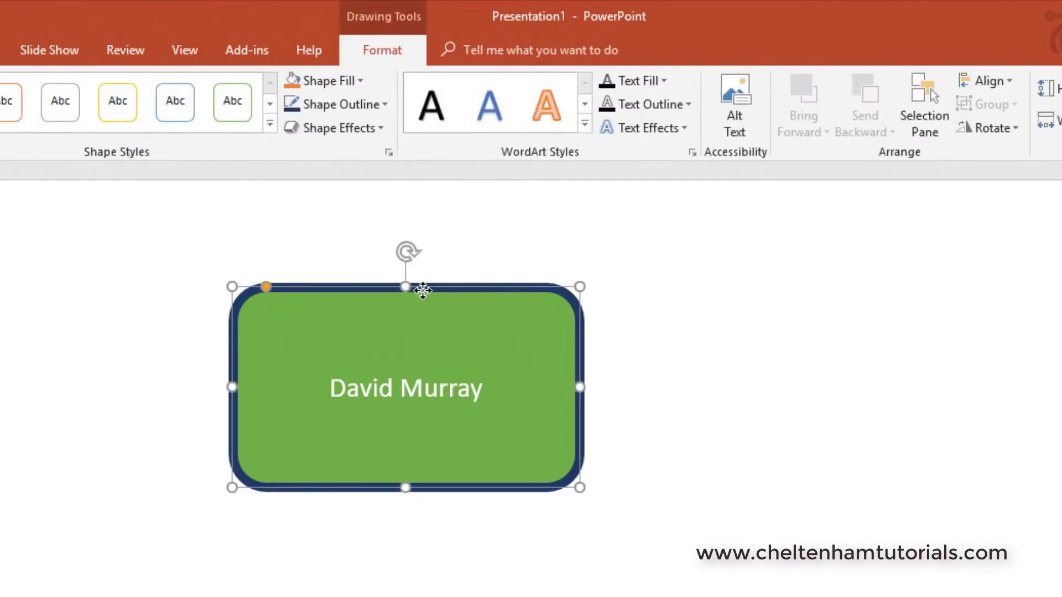
pyautogui.press('Delete')
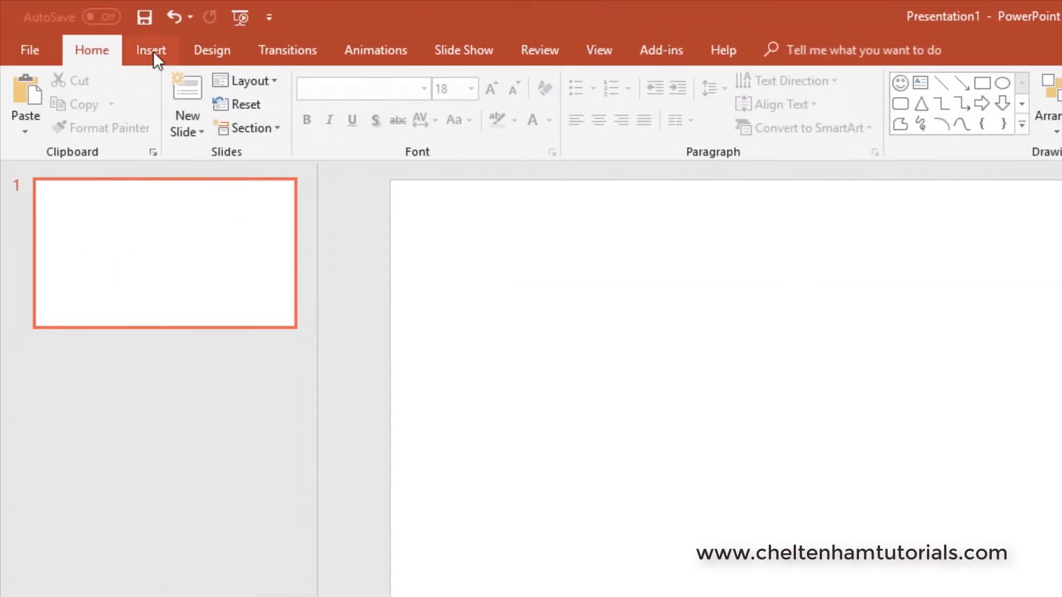
# Step: Draw a rounded-corner rectangle across the slide's centre and start typing the person's name inside it
pyautogui.click(155, 56)
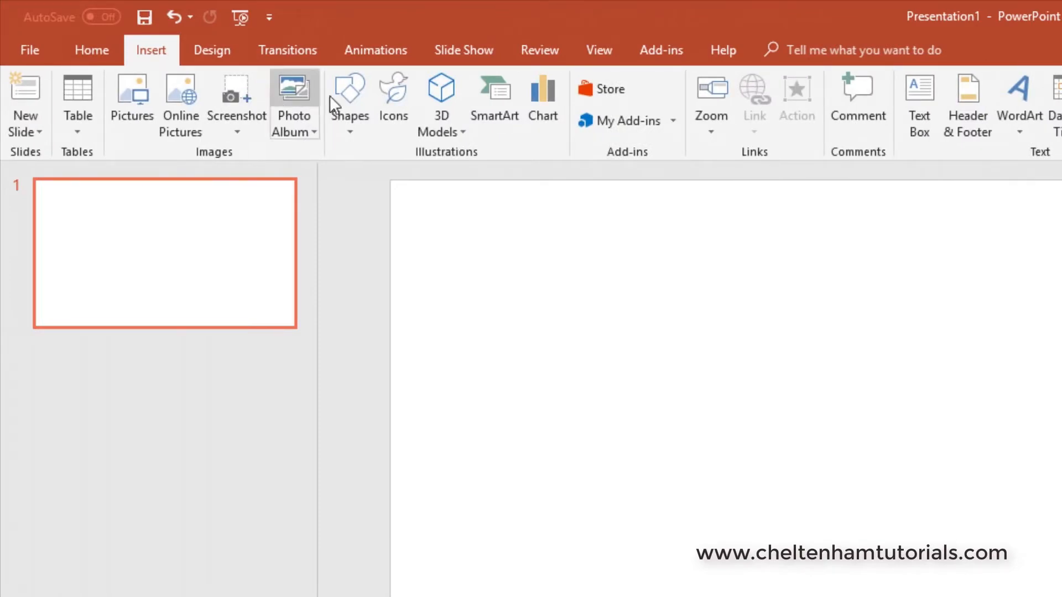
pyautogui.click(349, 109)
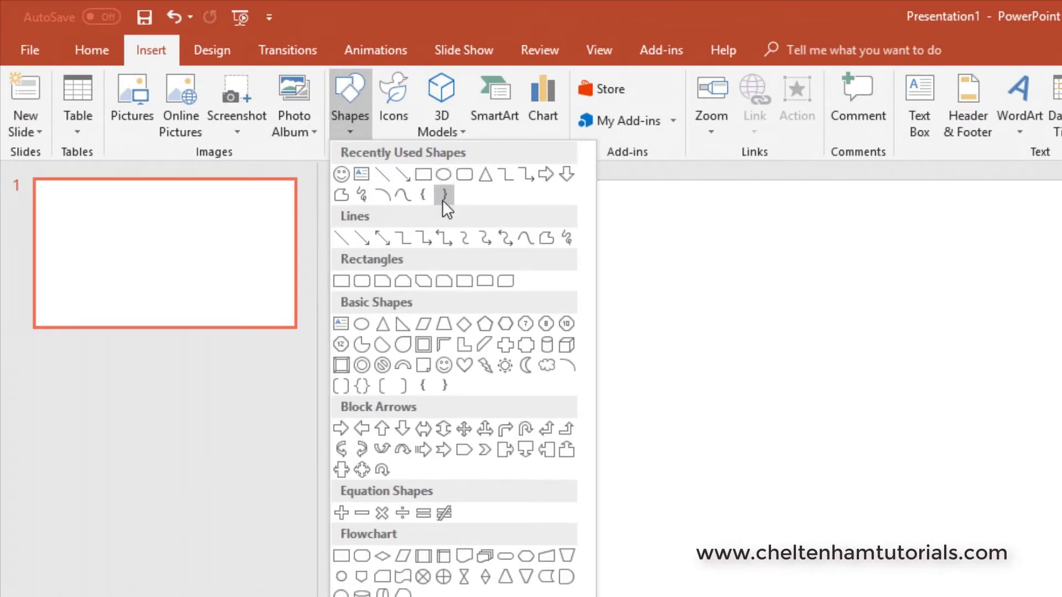
pyautogui.click(464, 175)
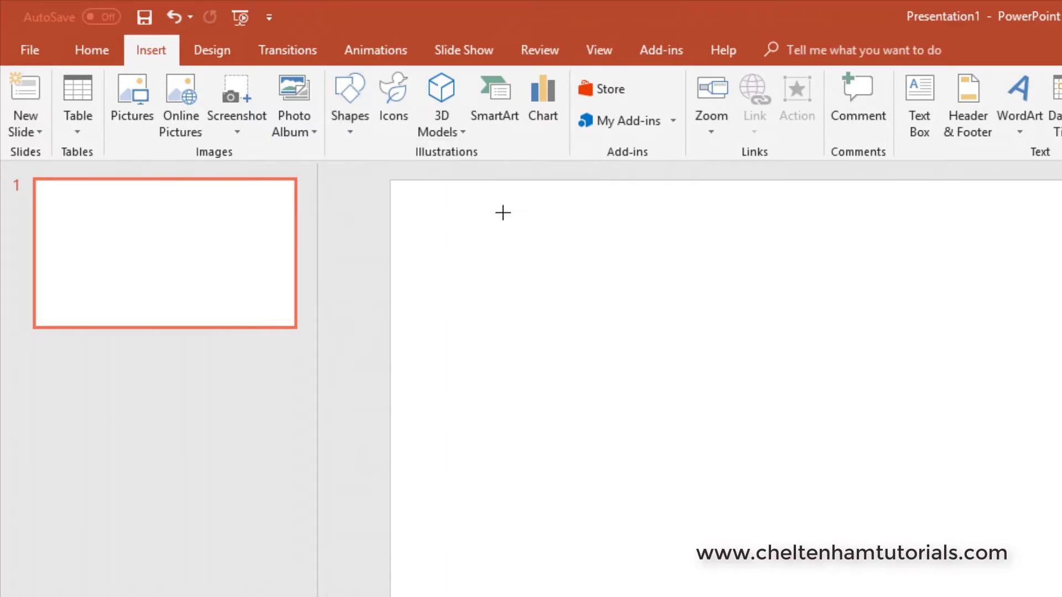
pyautogui.moveTo(645, 324); pyautogui.dragTo(1061, 533)
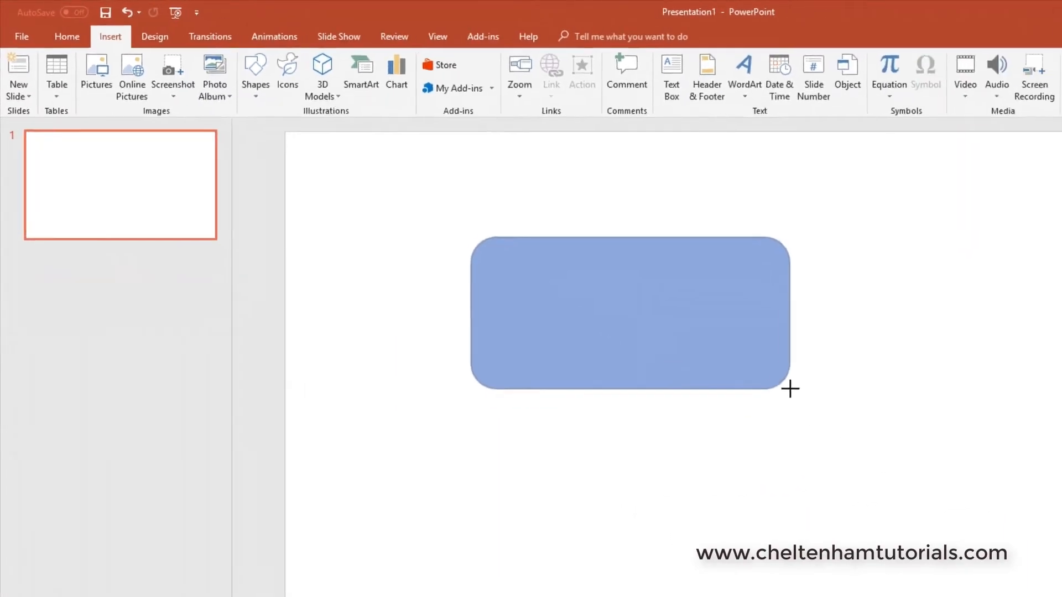
pyautogui.moveTo(791, 389); pyautogui.dragTo(789, 388)
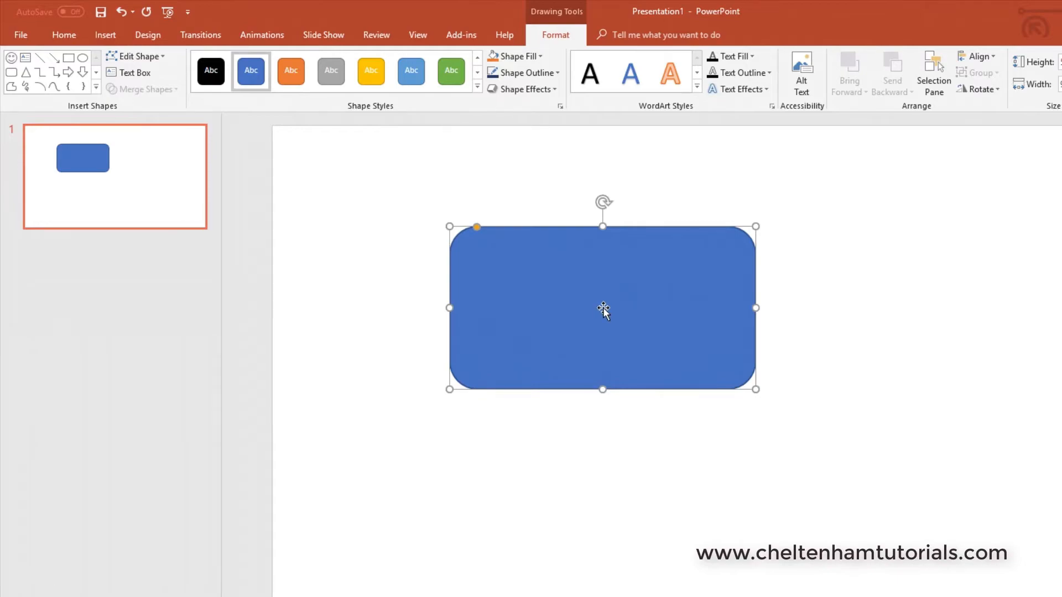
pyautogui.click(603, 311)
pyautogui.write('Davi')
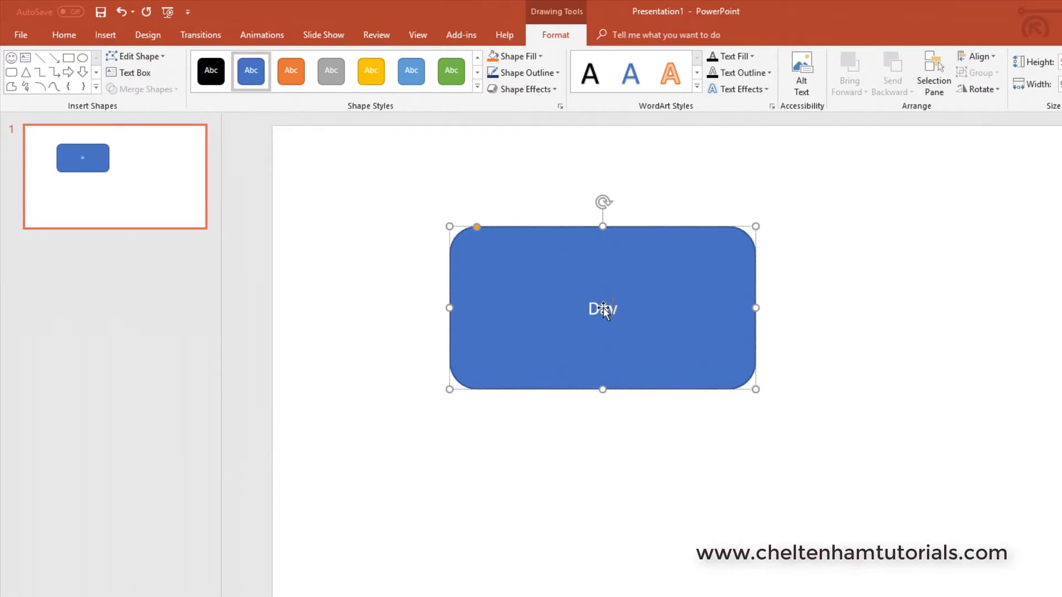